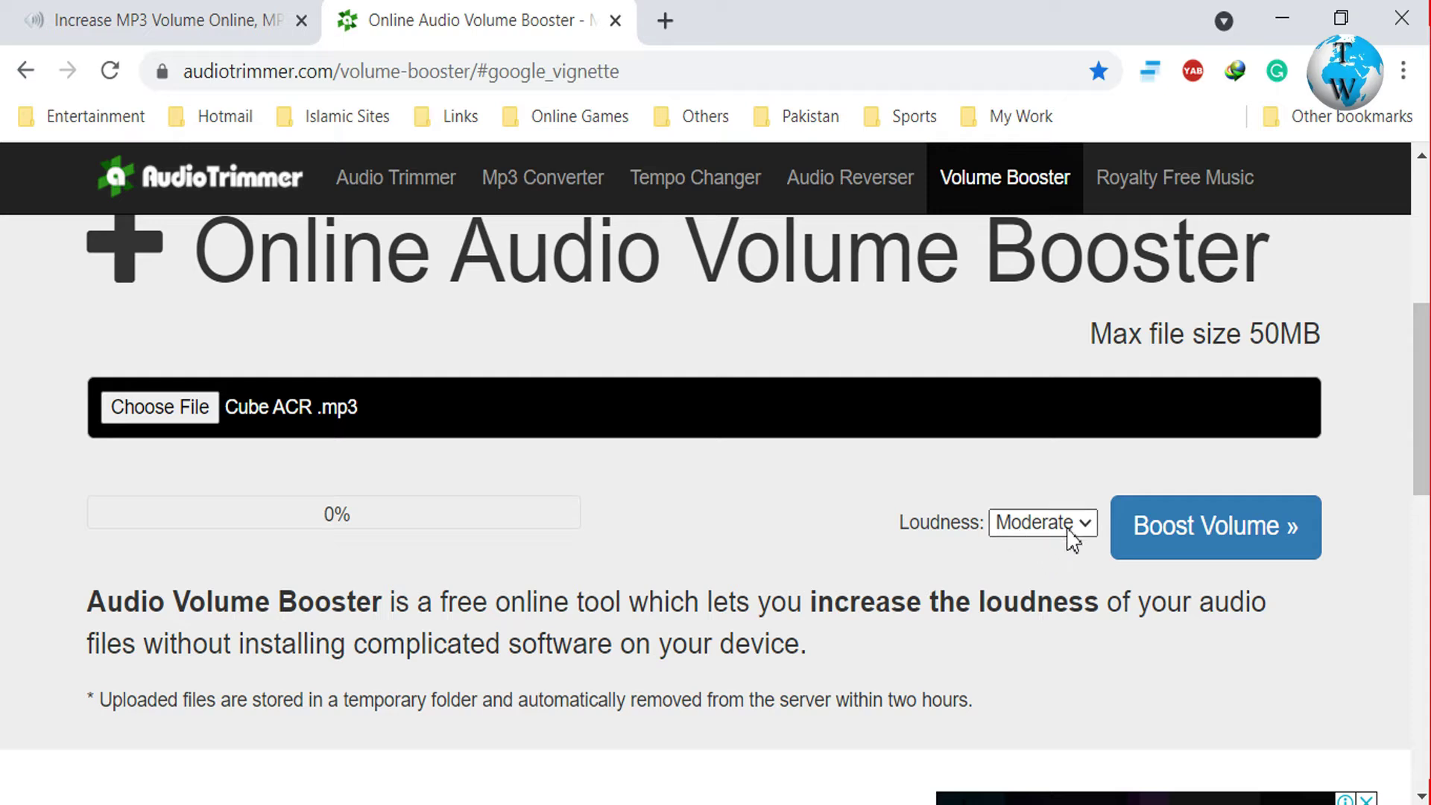
# Boost the volume of Cube ACR .mp3 with the loudness set to Extreme
pyautogui.click(1086, 525)
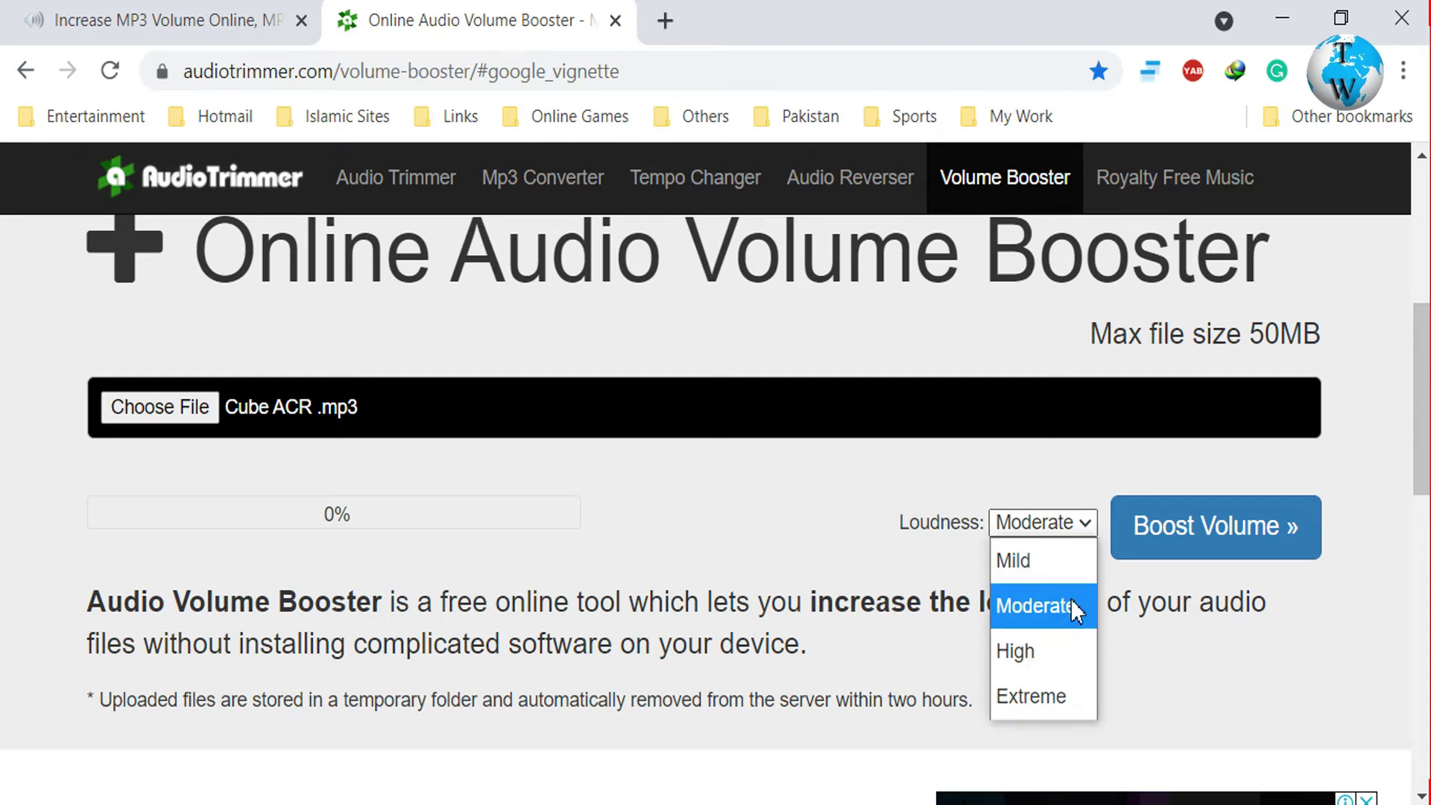
pyautogui.click(1042, 695)
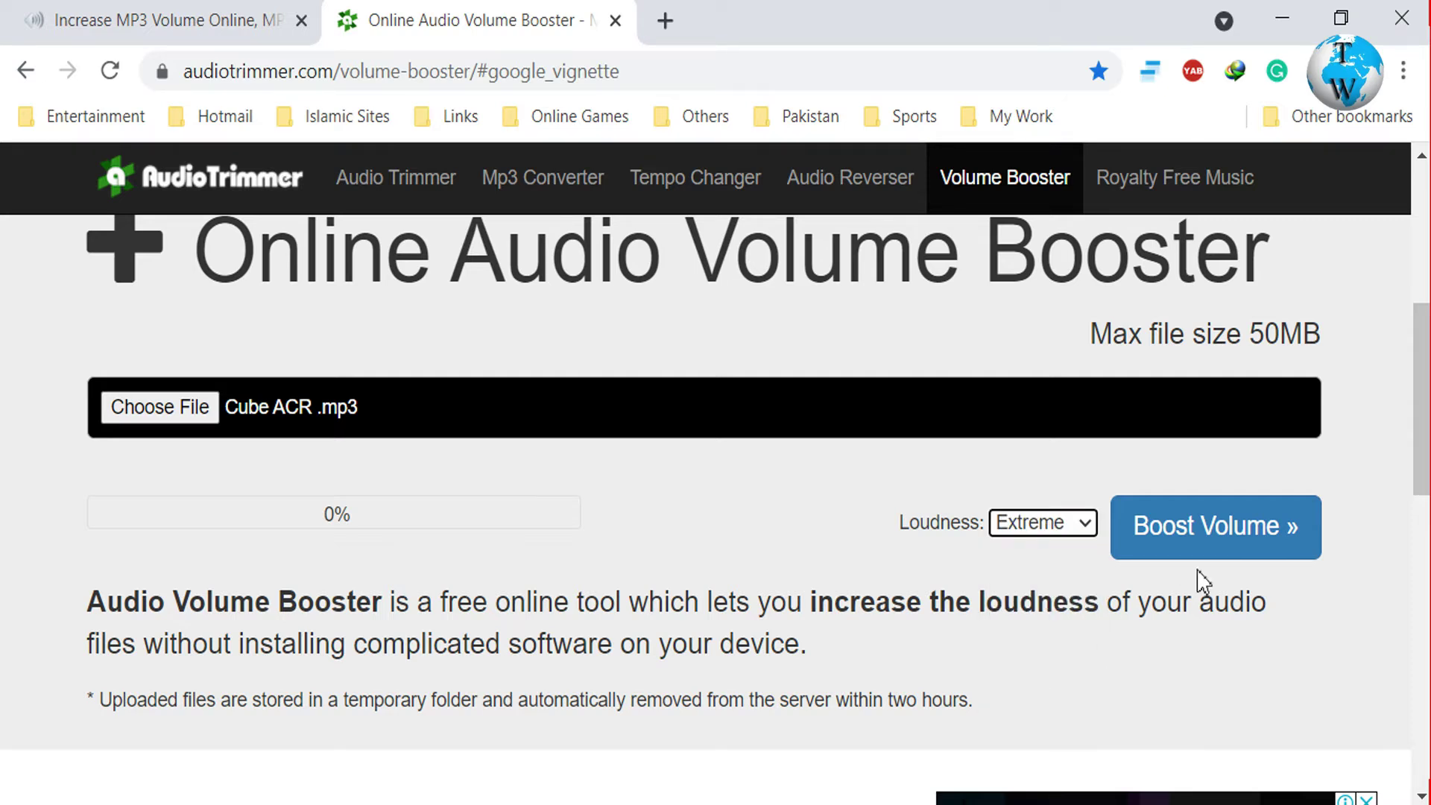
pyautogui.click(1260, 540)
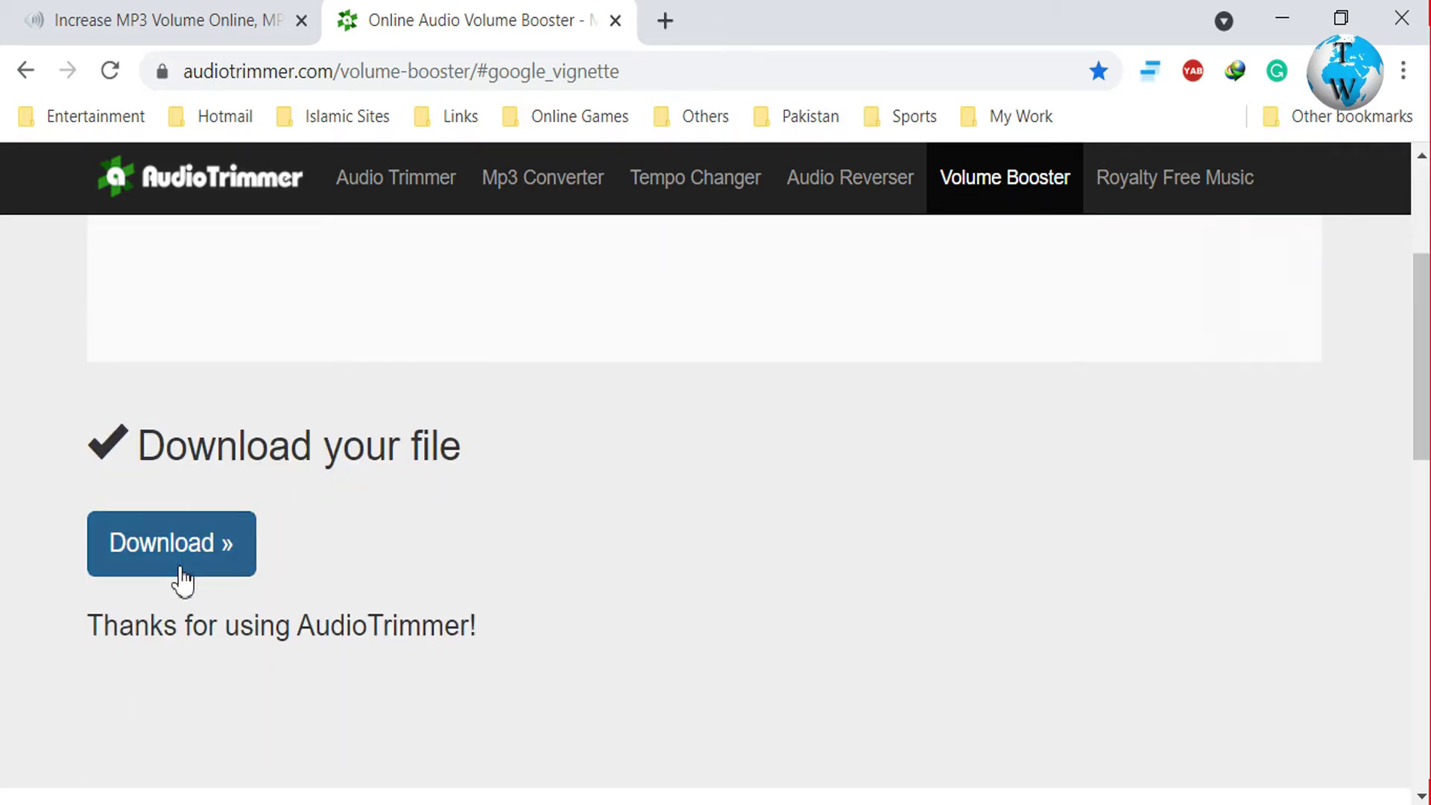
# Download the boosted file into the Volume Booster Online folder, keeping the suggested file name
pyautogui.click(171, 555)
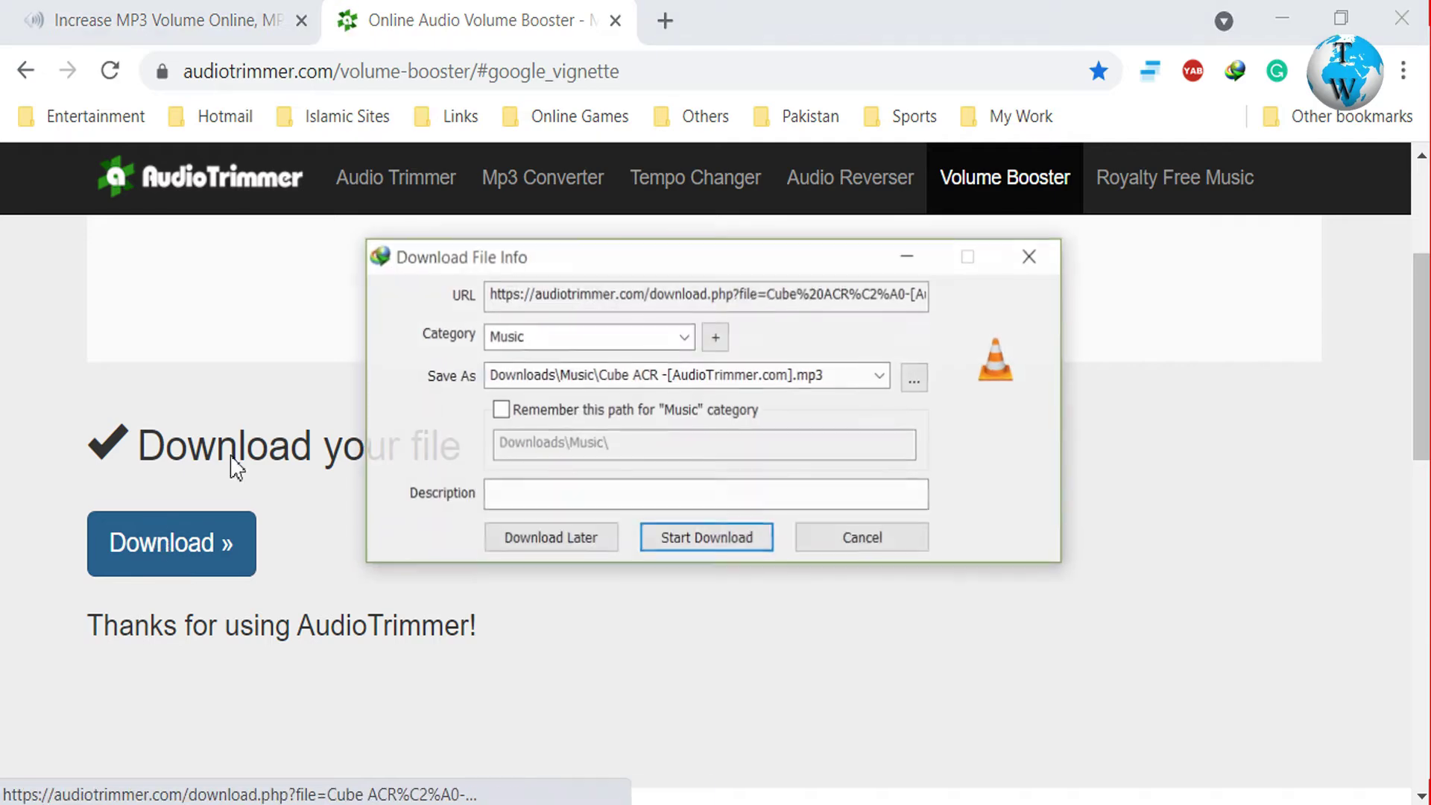
pyautogui.click(917, 380)
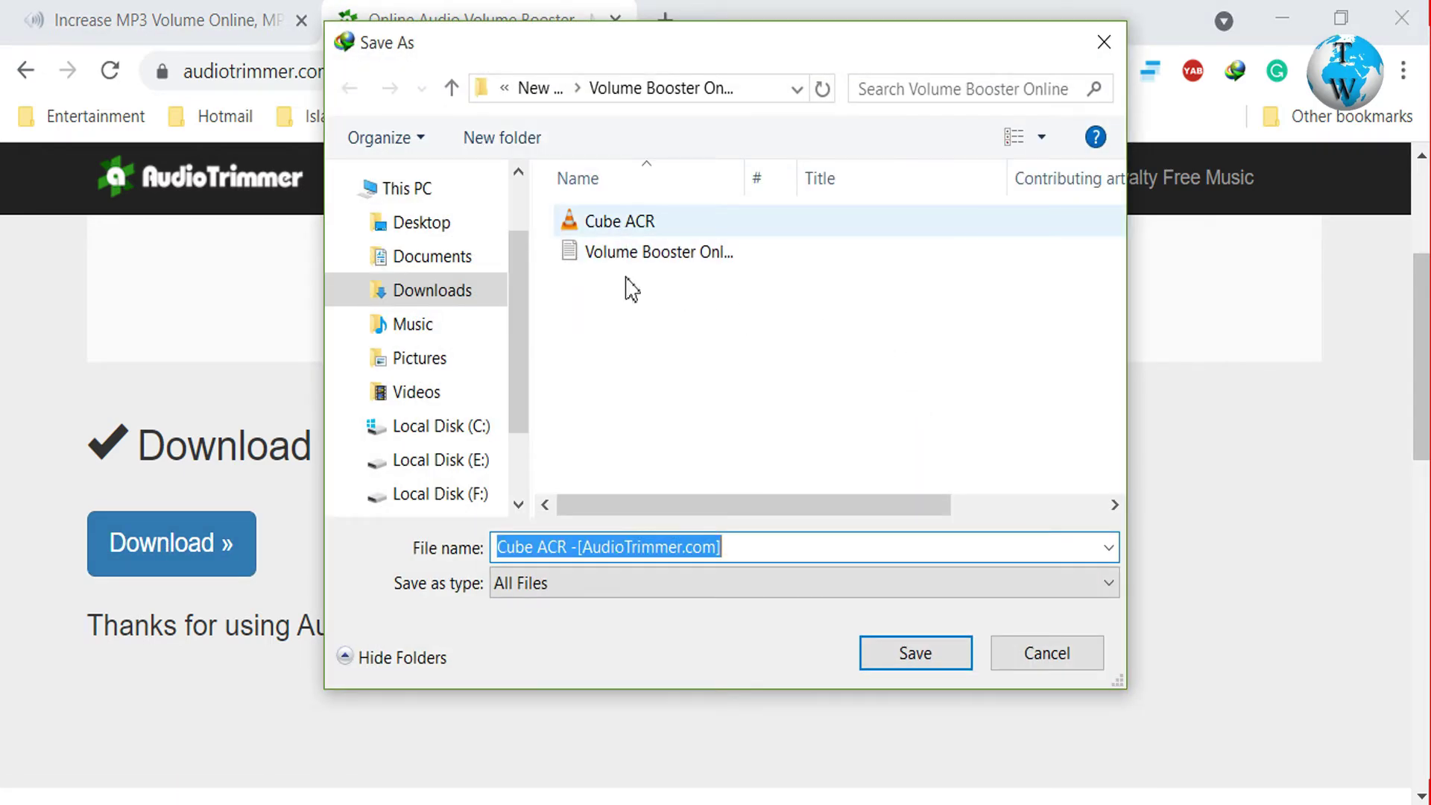
pyautogui.click(923, 660)
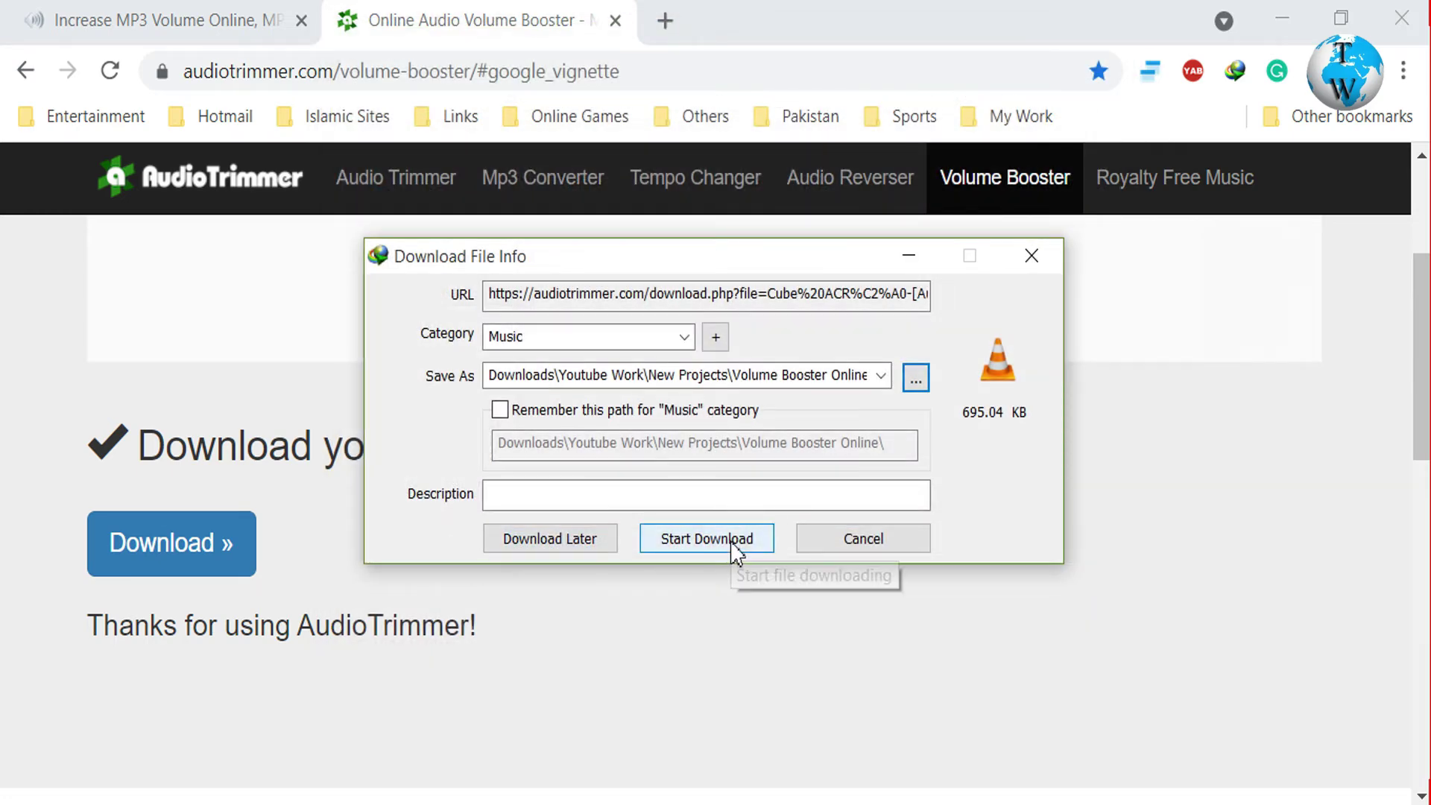
pyautogui.click(736, 550)
pyautogui.click(957, 516)
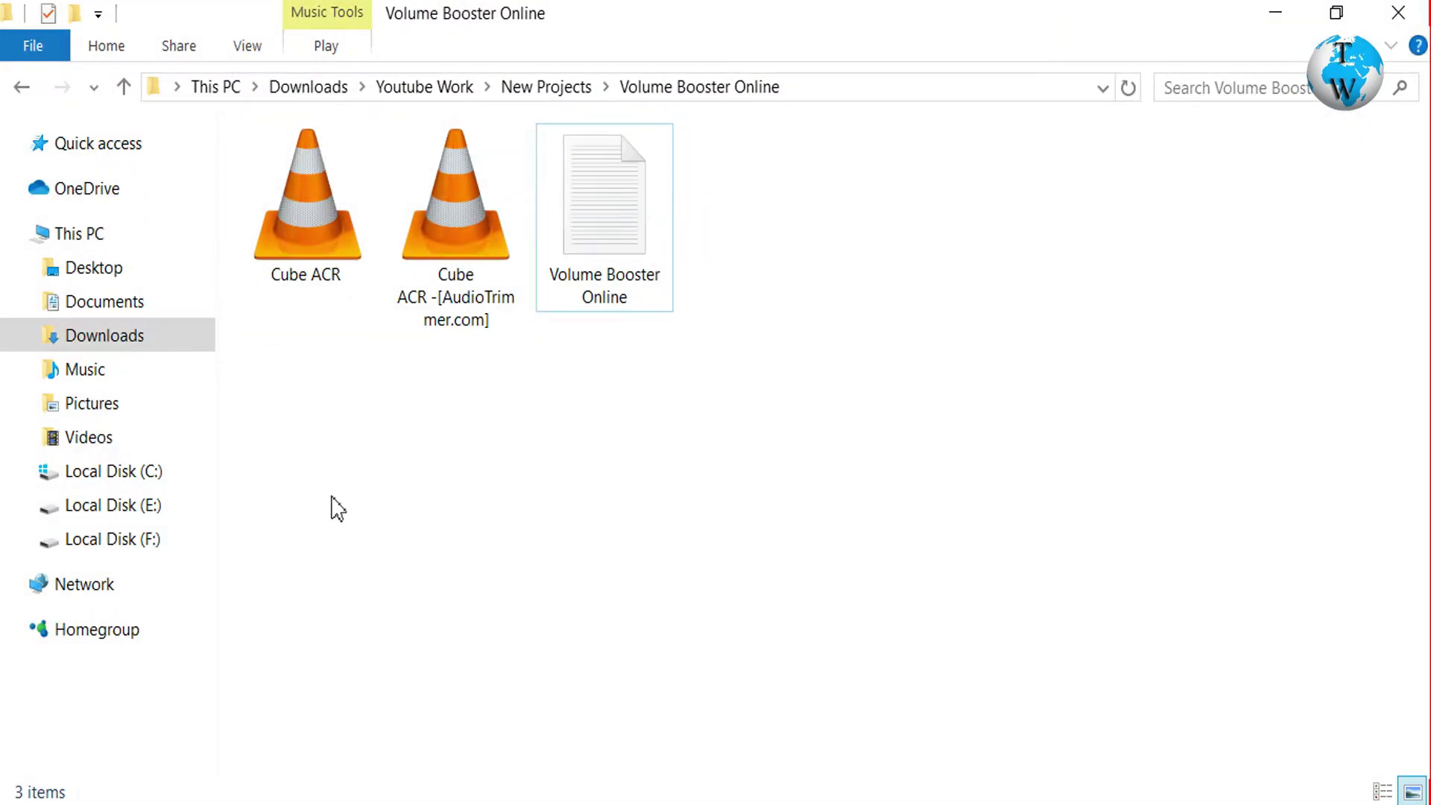
# Play the original Cube ACR file and the AudioTrimmer version in VLC to compare their loudness
pyautogui.doubleClick(313, 257)
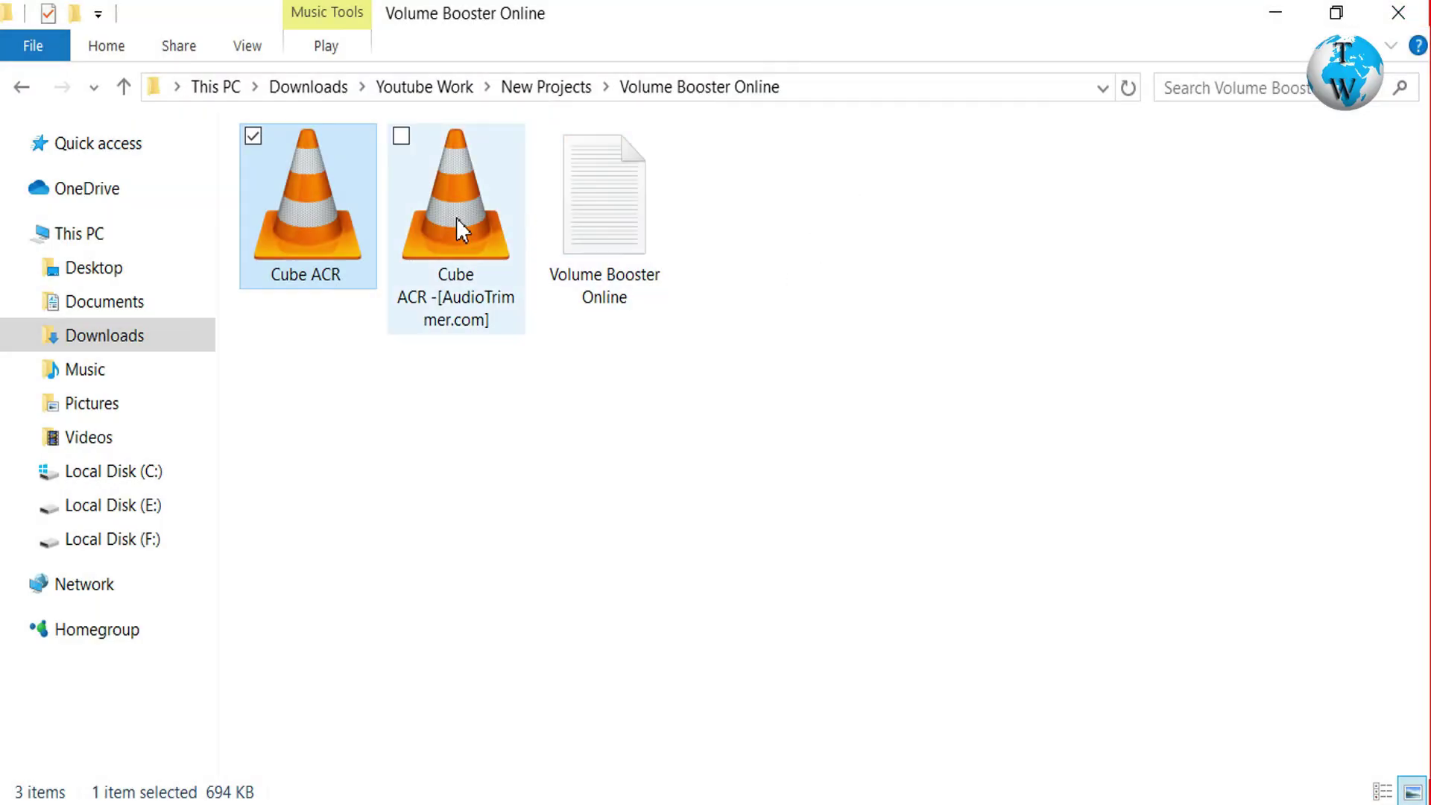
pyautogui.doubleClick(459, 214)
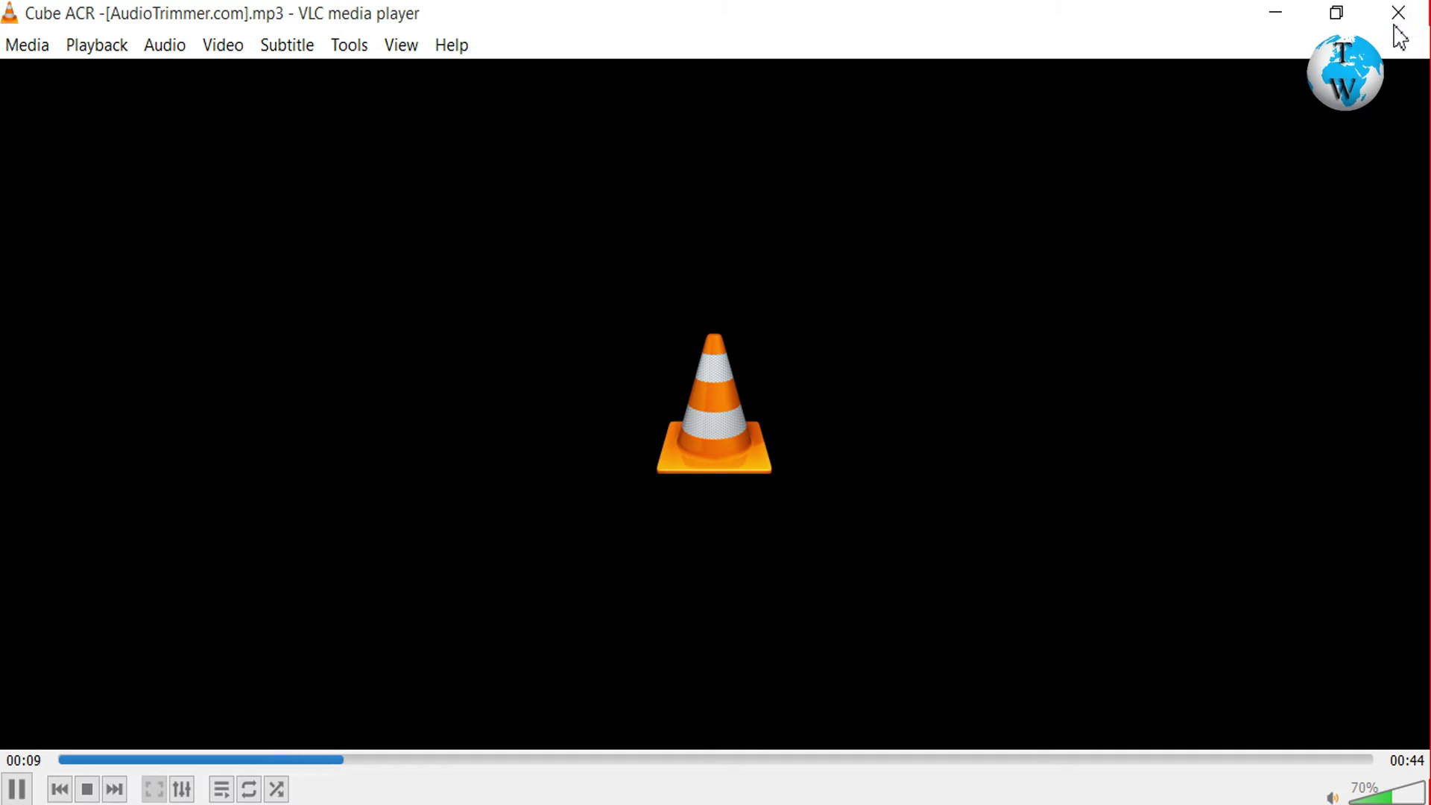
pyautogui.click(1397, 20)
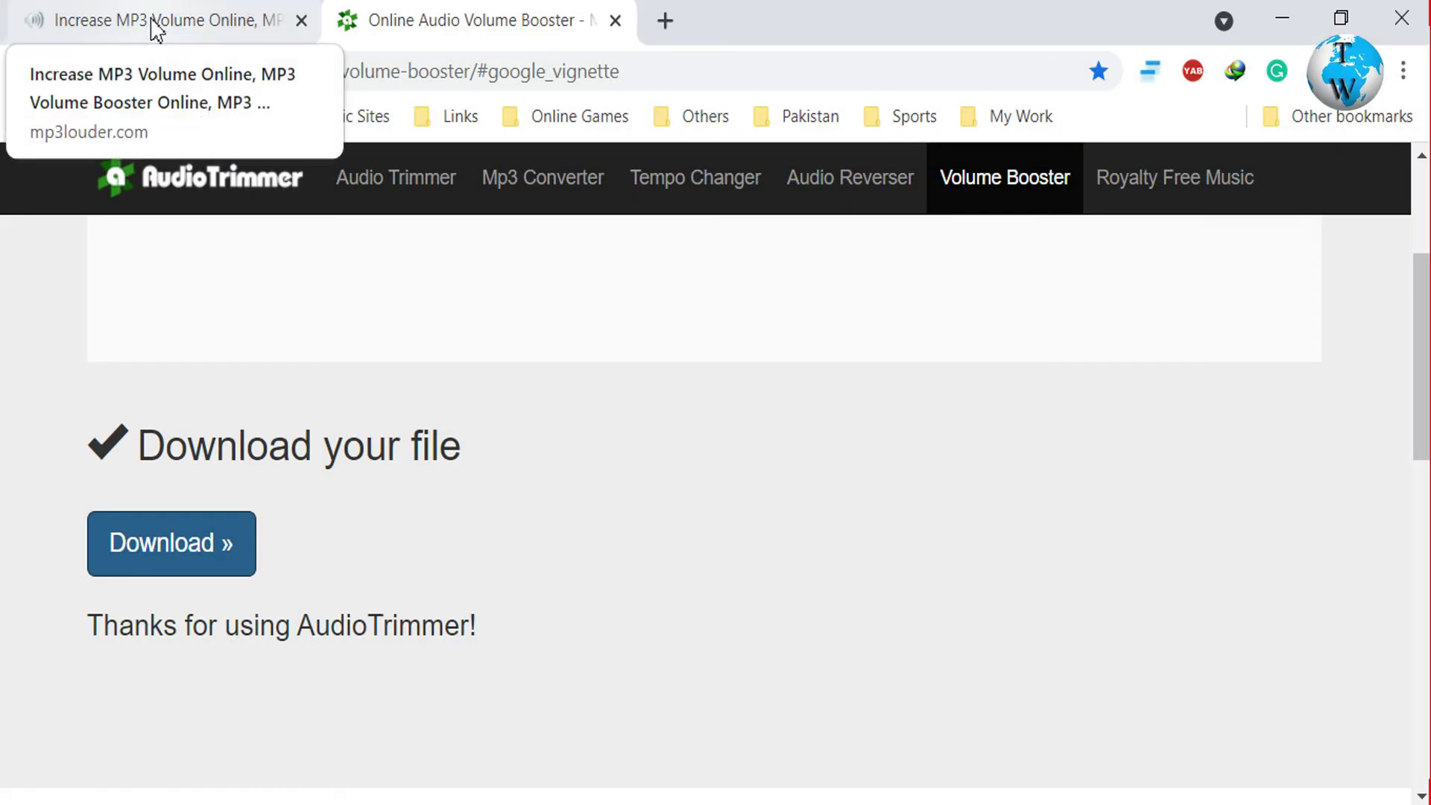
# Switch to the MP3Louder site and choose the original Cube ACR file as the MP3 audio file
pyautogui.click(157, 29)
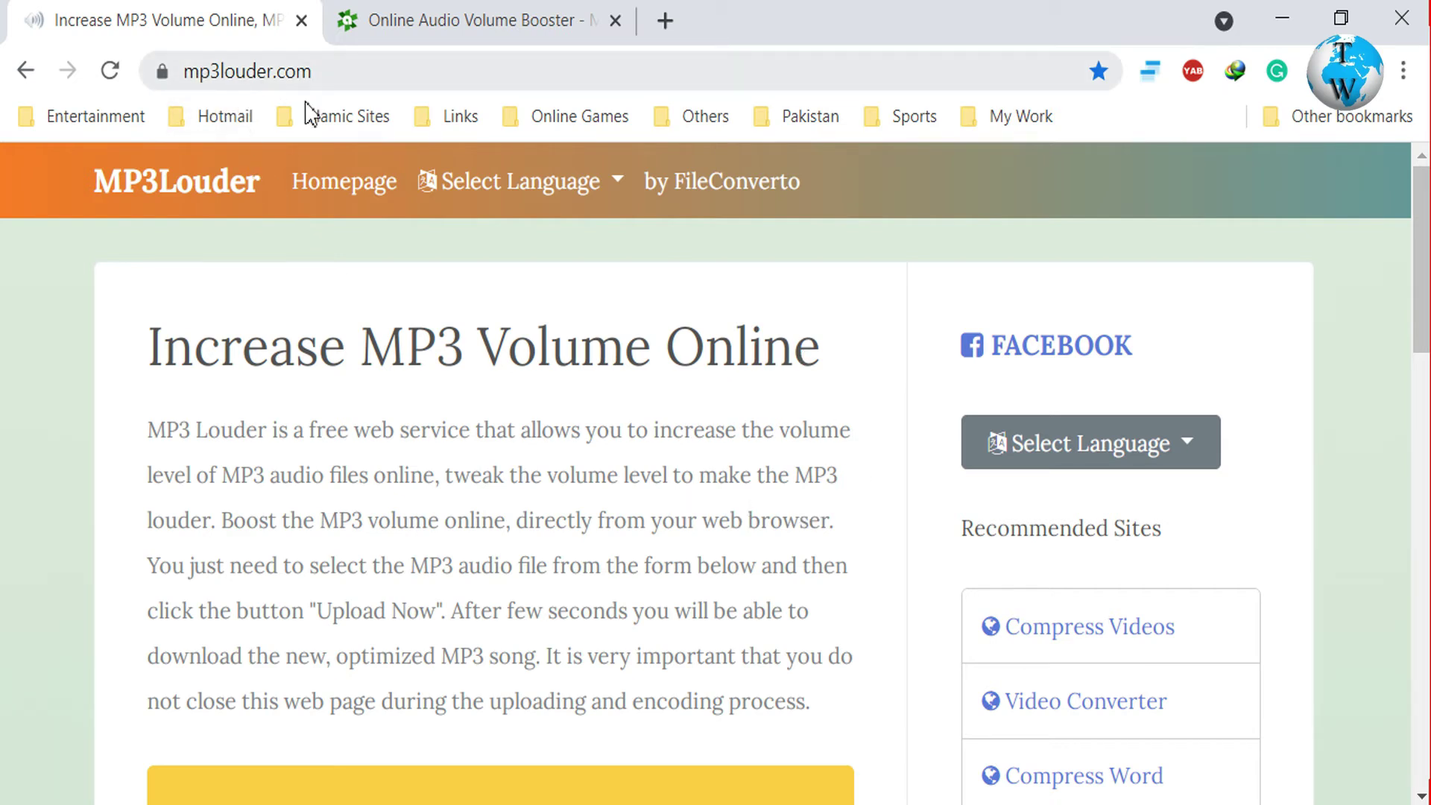
pyautogui.scroll(-12, 917, 596)
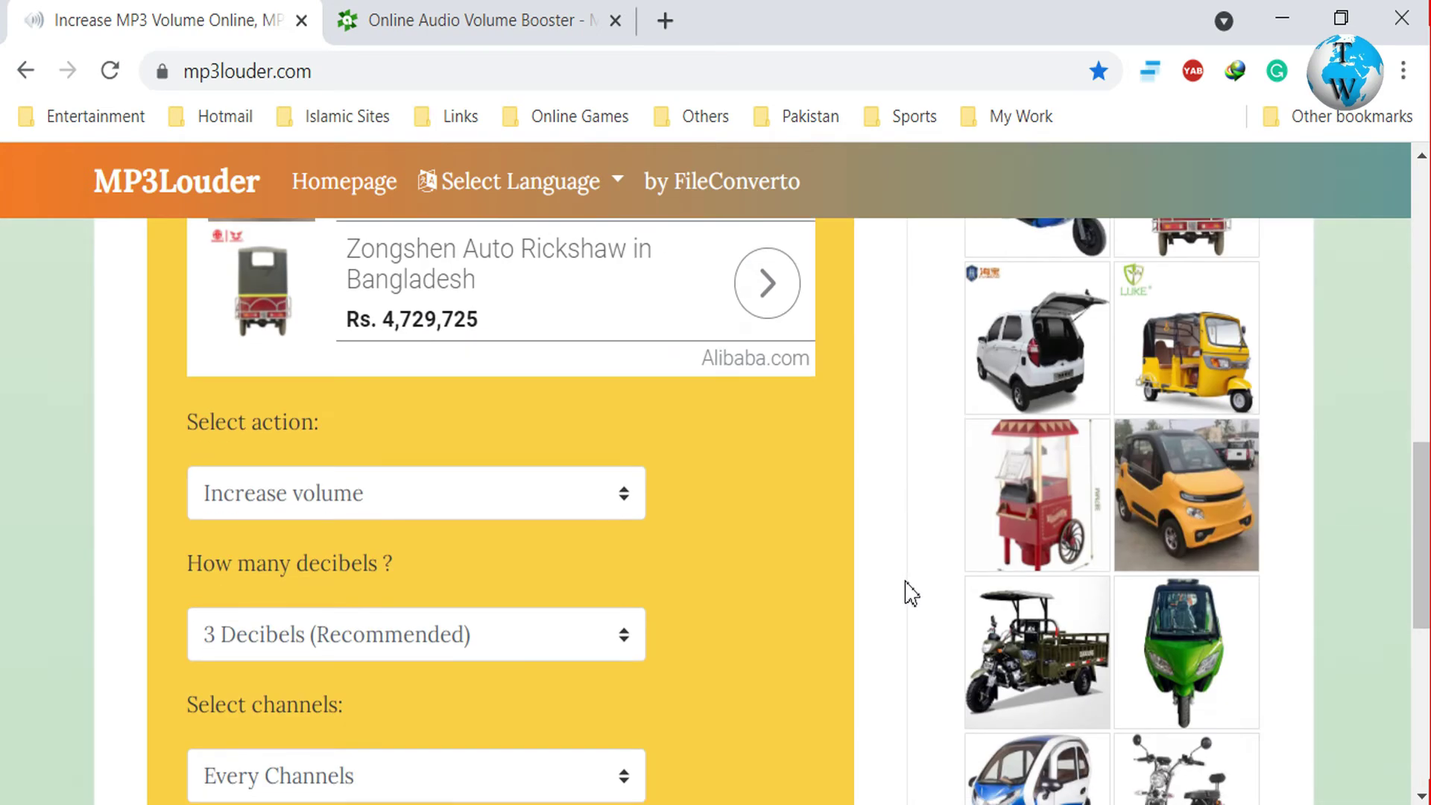
pyautogui.scroll(8, 906, 593)
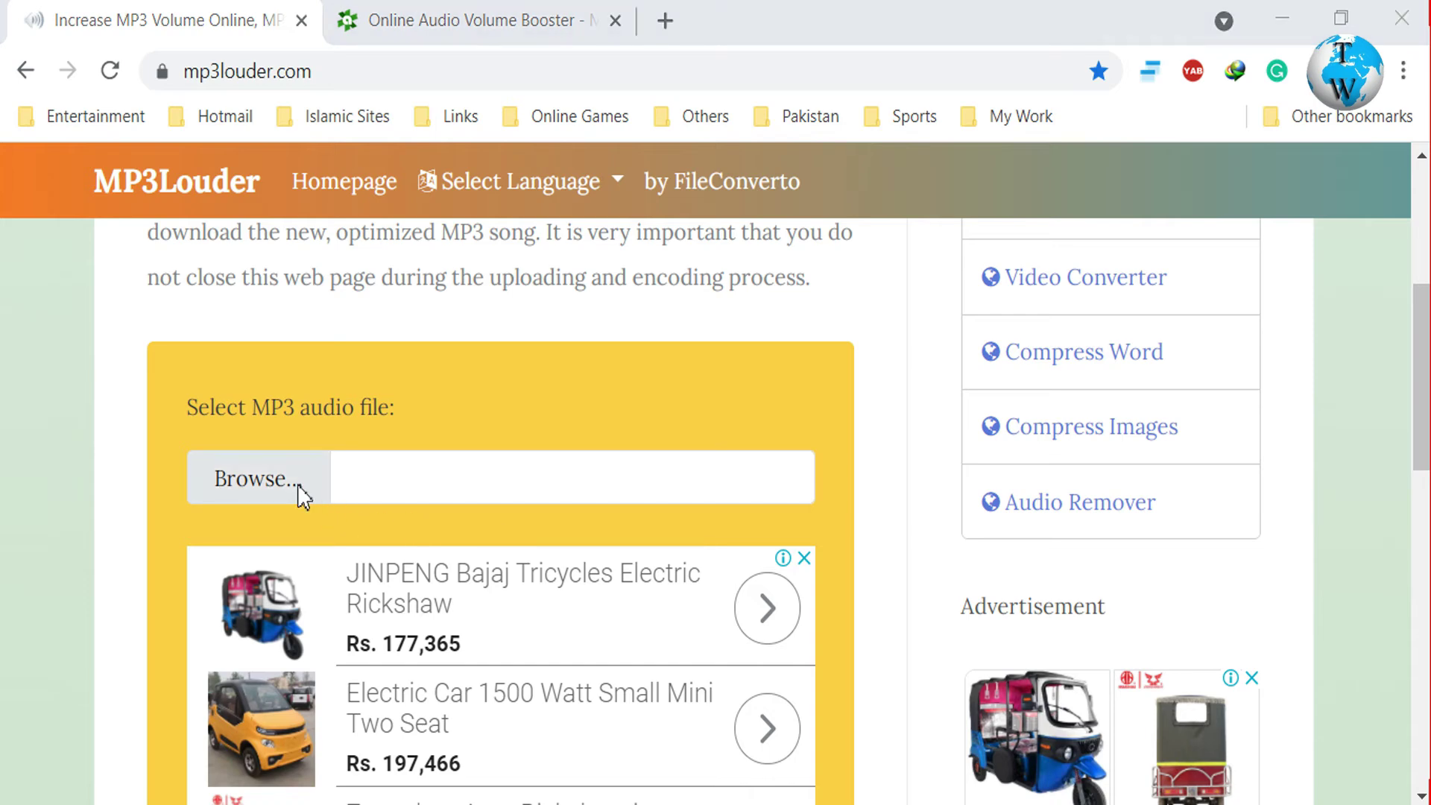
pyautogui.click(300, 488)
pyautogui.doubleClick(270, 198)
# Set the volume increase to 50 Decibels and upload the file for processing
pyautogui.scroll(-8, 603, 453)
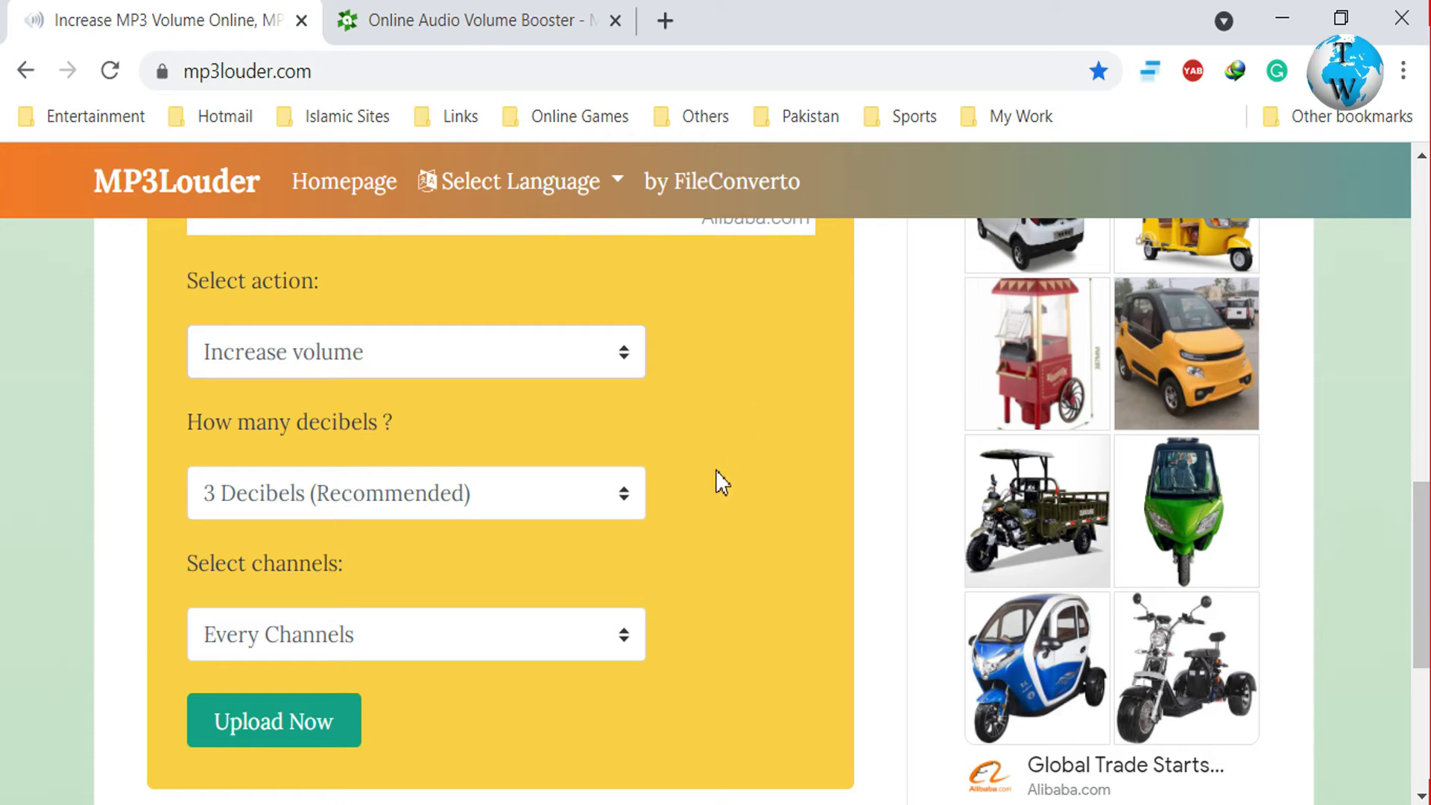
pyautogui.click(624, 499)
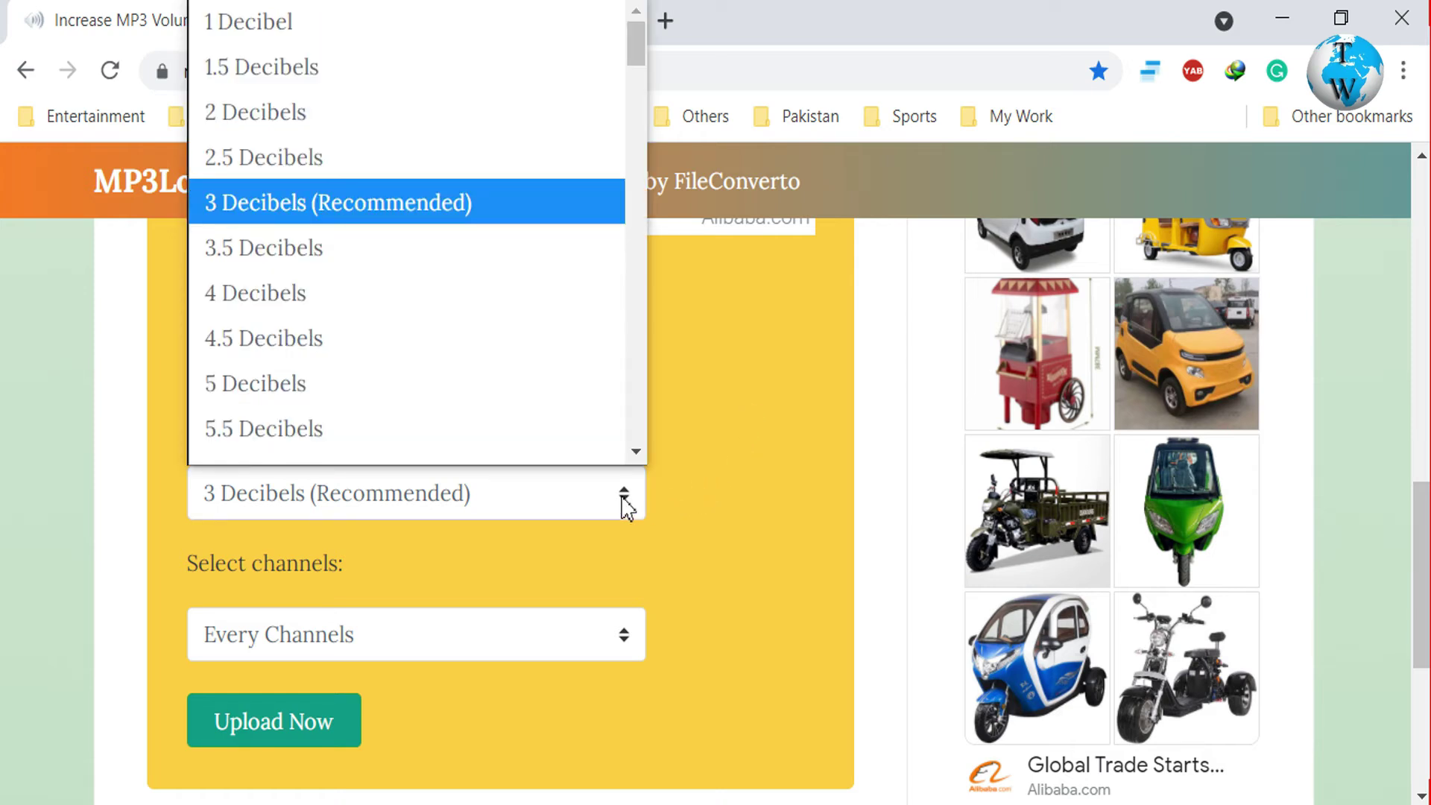
pyautogui.scroll(-1, 406, 212)
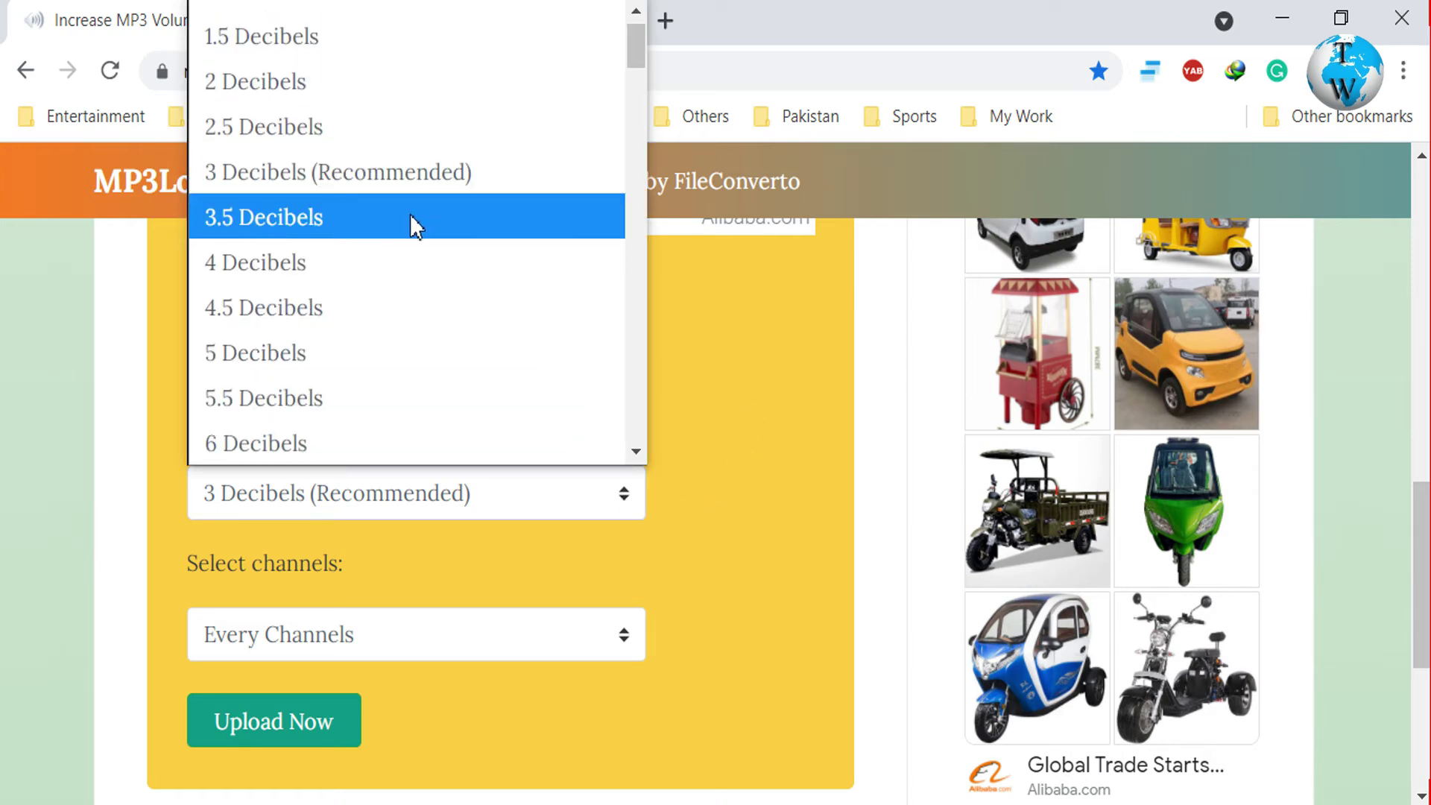
pyautogui.scroll(-10, 340, 351)
pyautogui.scroll(-15, 341, 356)
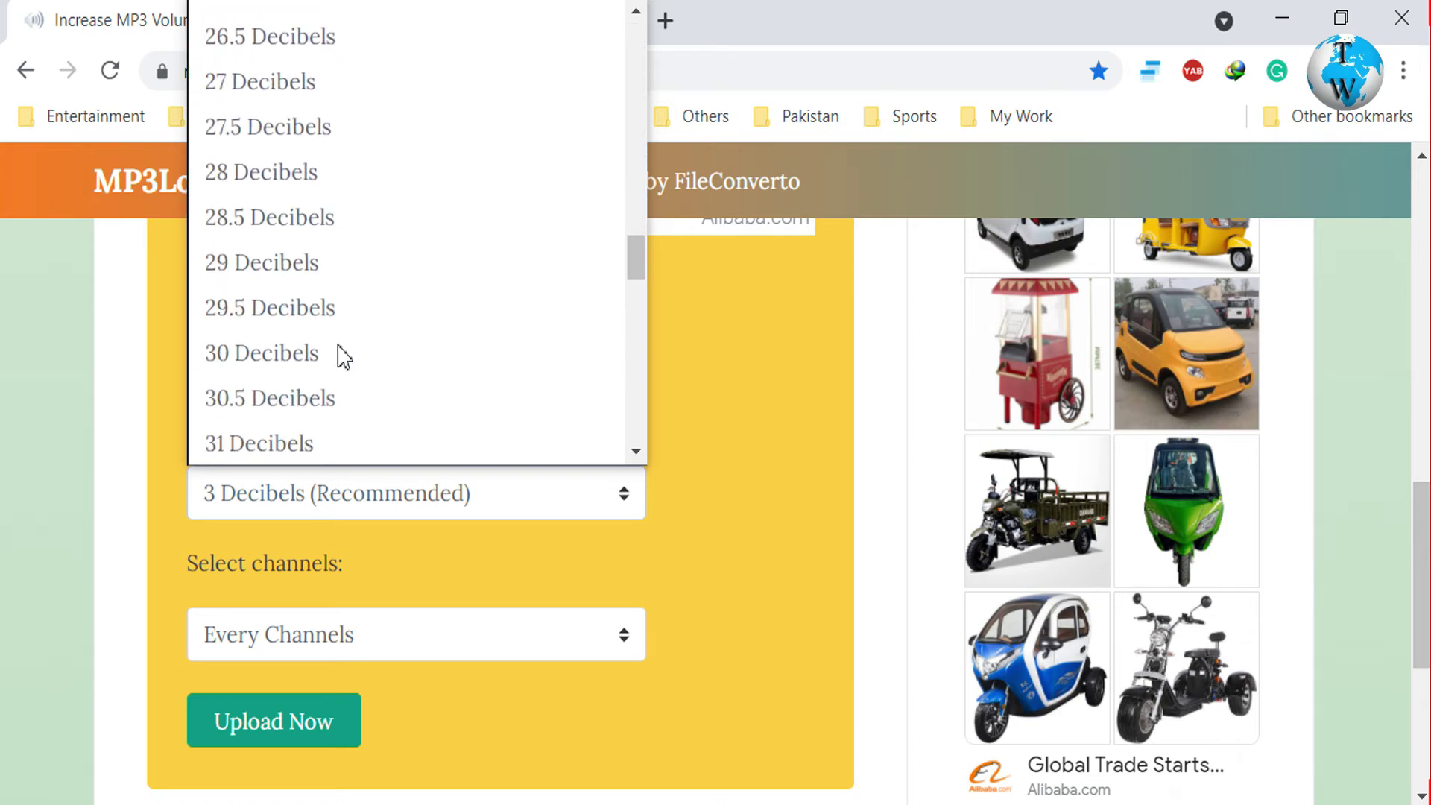
pyautogui.scroll(-5, 342, 356)
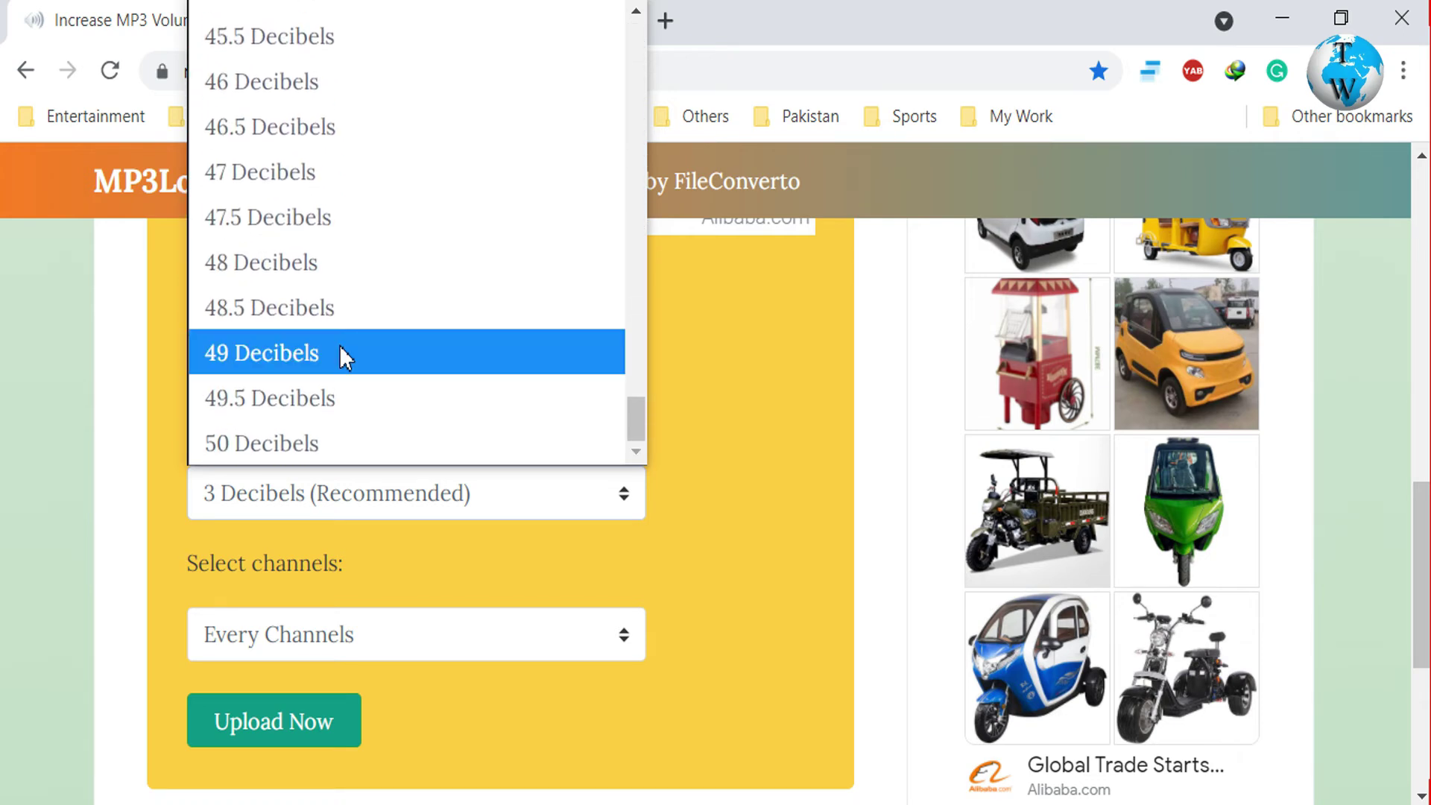
pyautogui.click(273, 443)
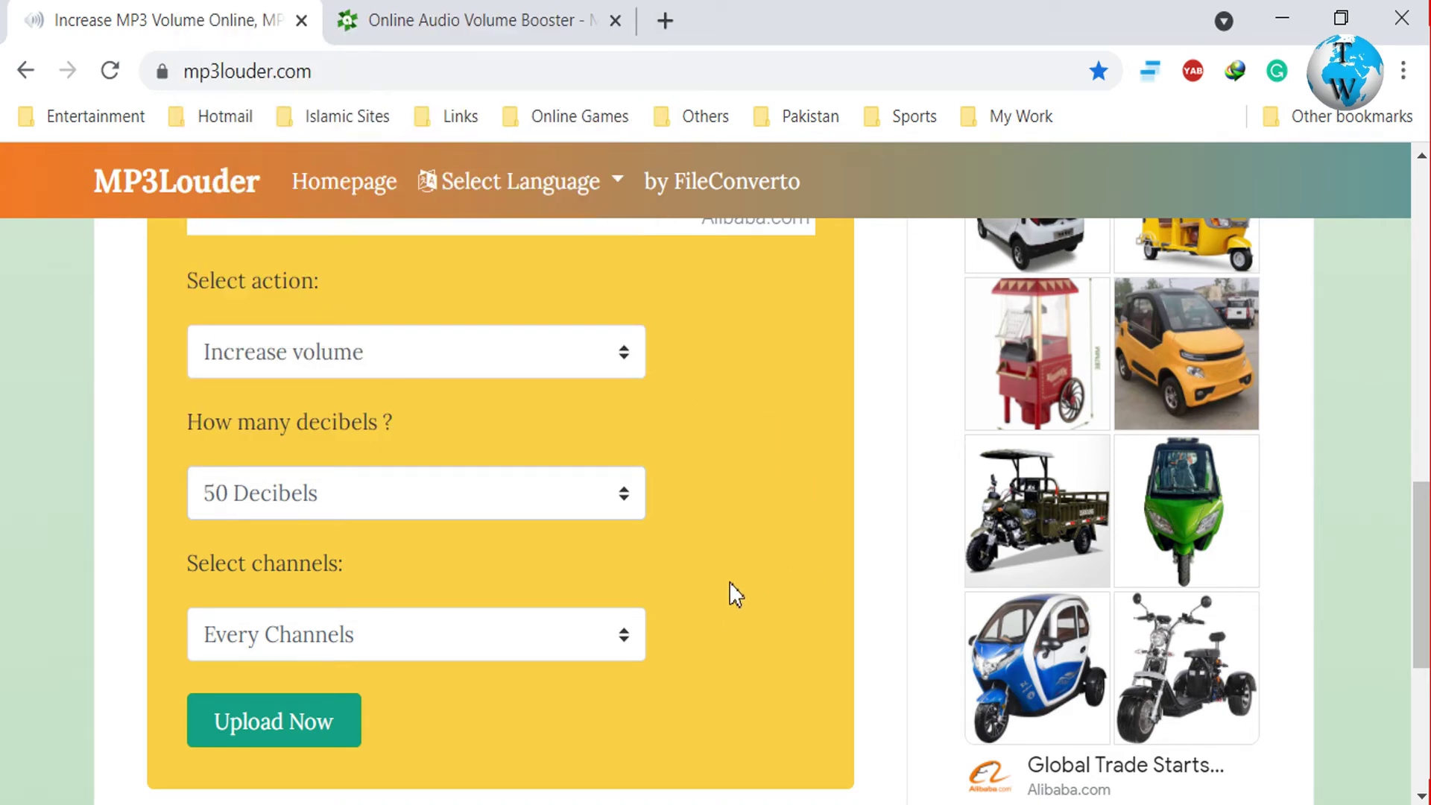
pyautogui.scroll(-2, 729, 582)
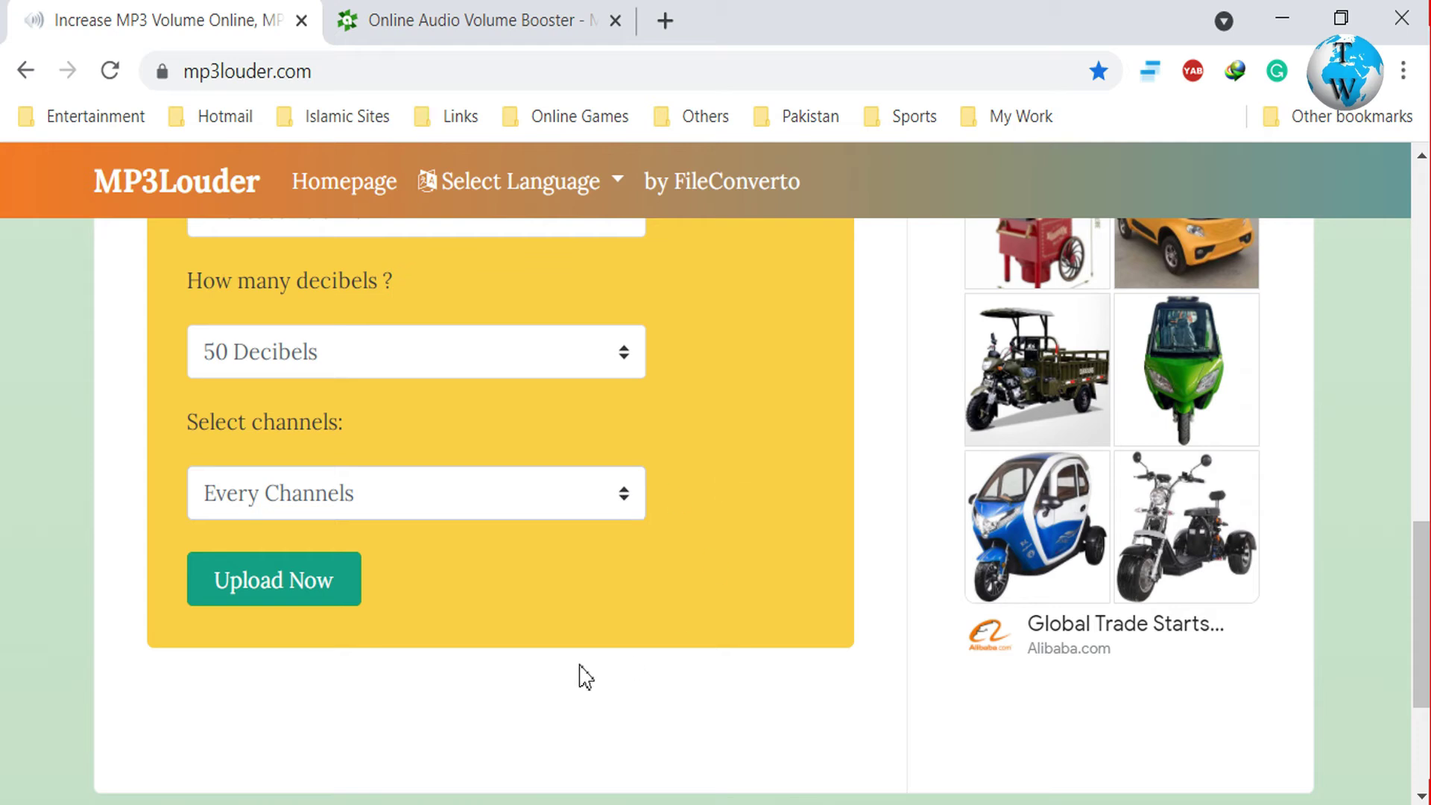
pyautogui.click(265, 586)
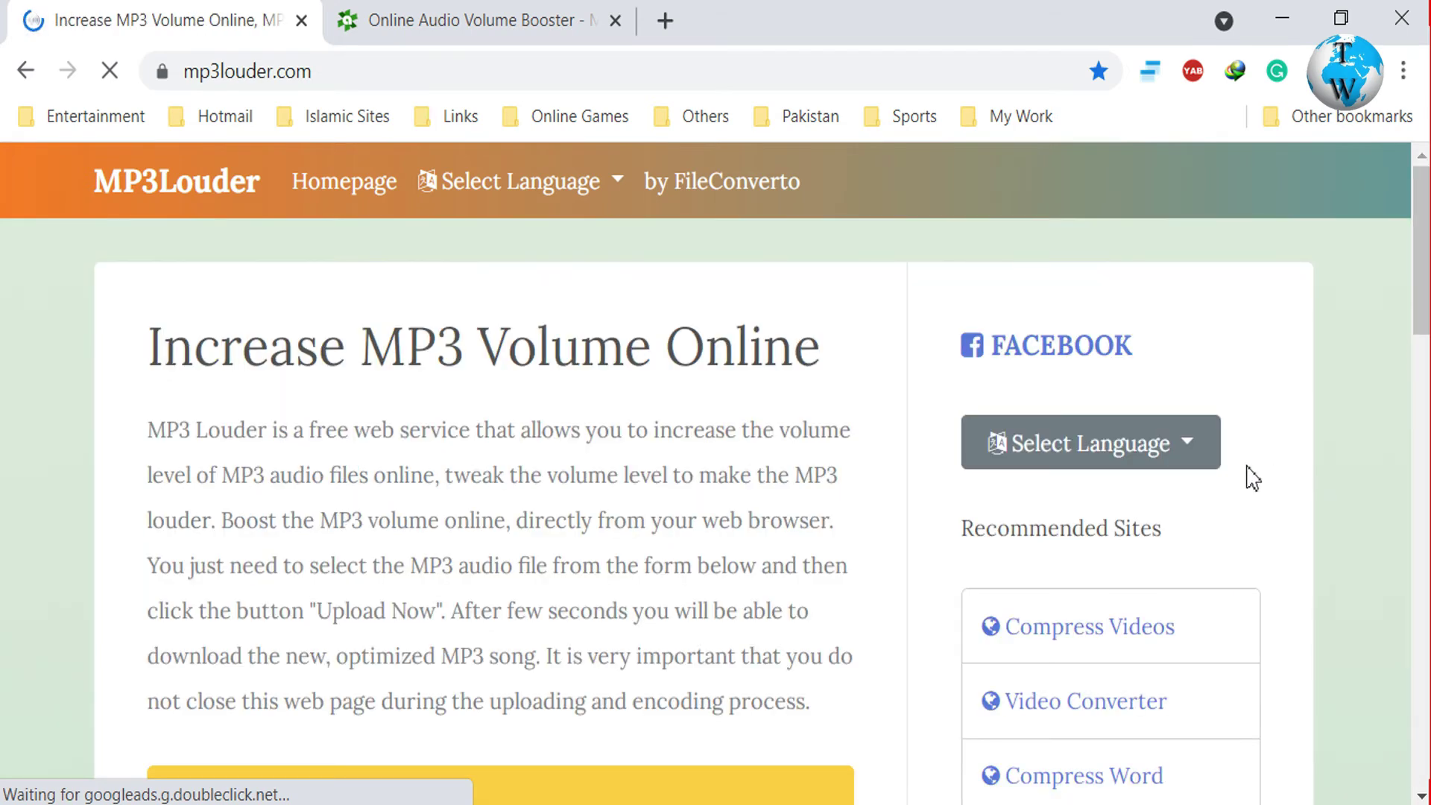
# Request the download of the completed MP3Louder file and trust the site's pop-up
pyautogui.moveTo(1419, 262); pyautogui.dragTo(1418, 371)
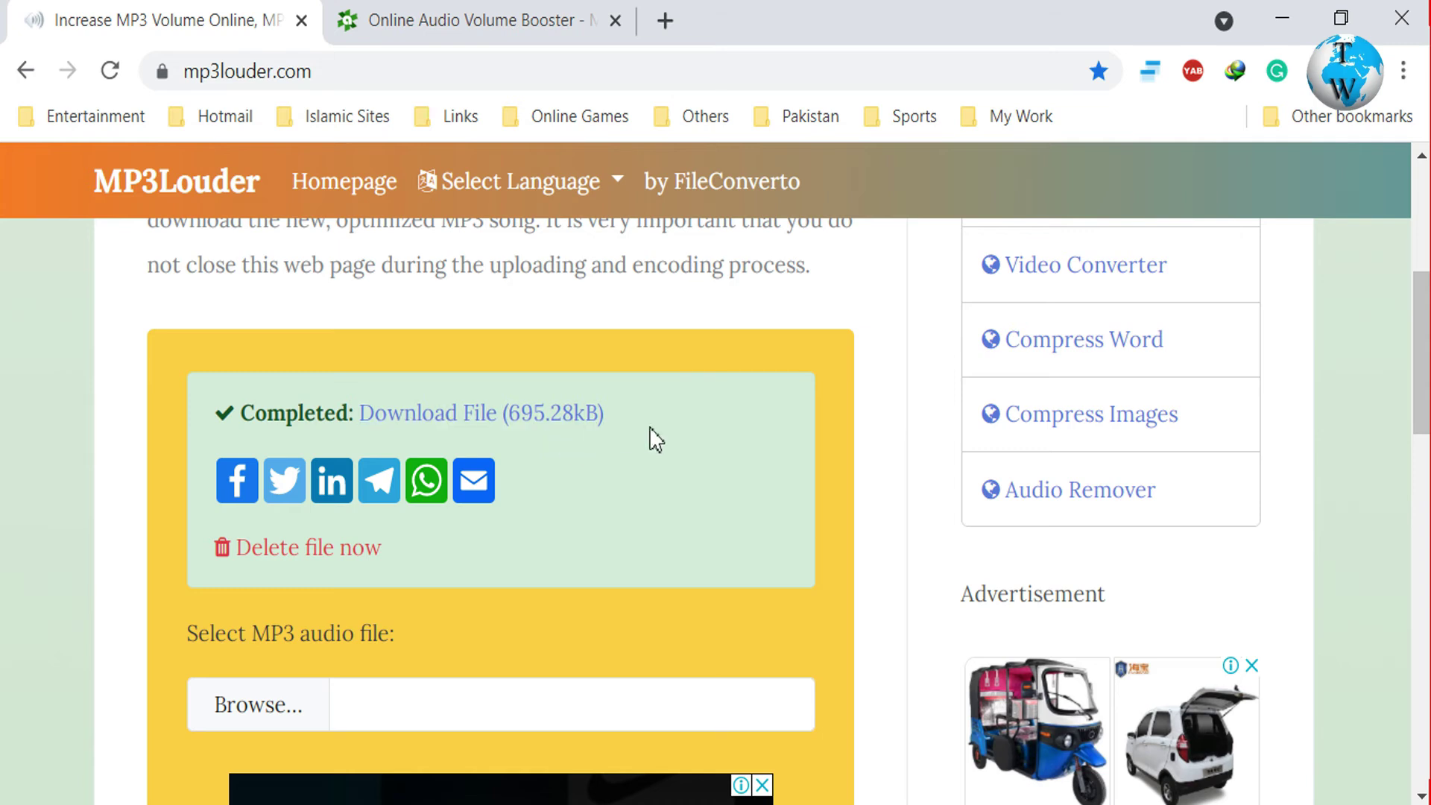
pyautogui.click(468, 416)
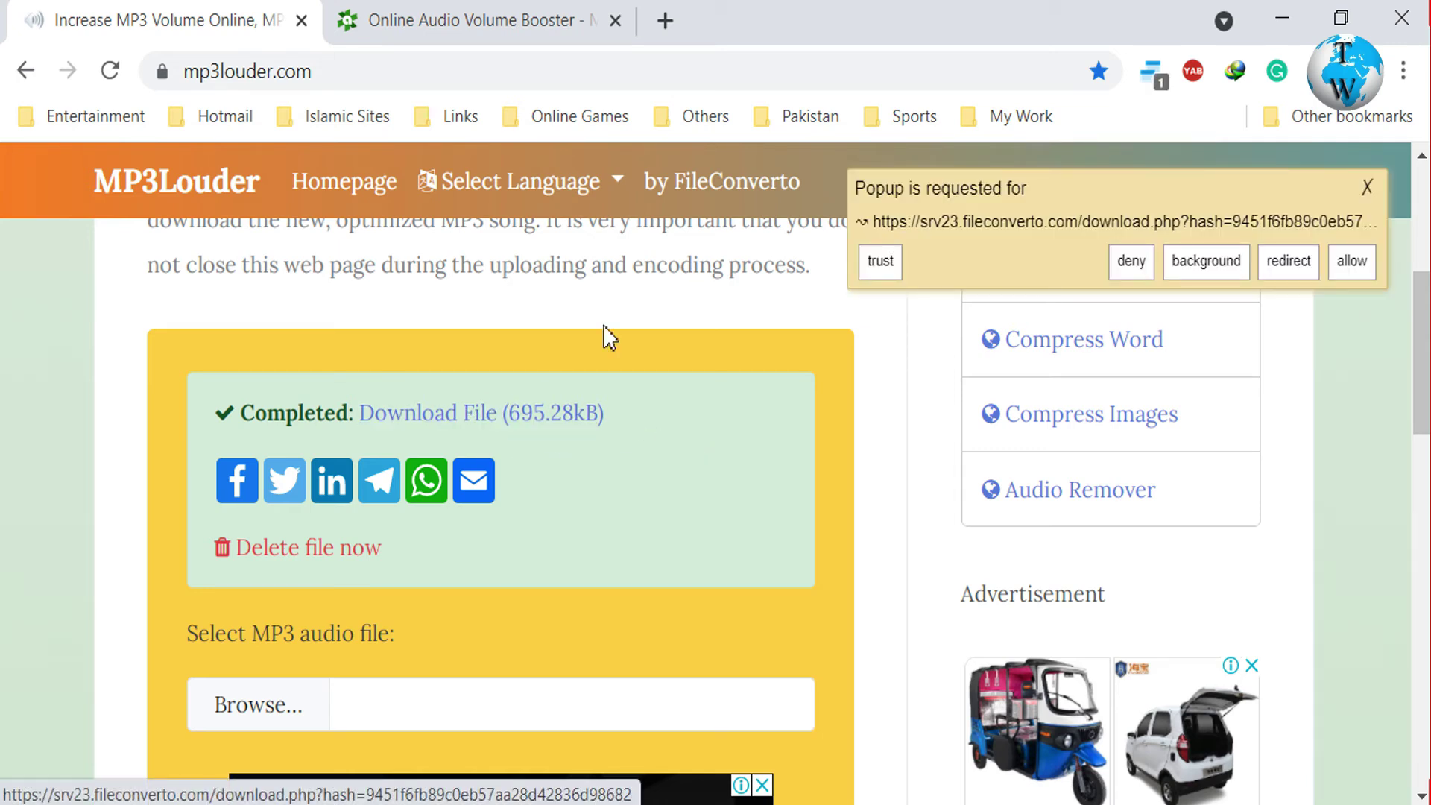
pyautogui.click(882, 264)
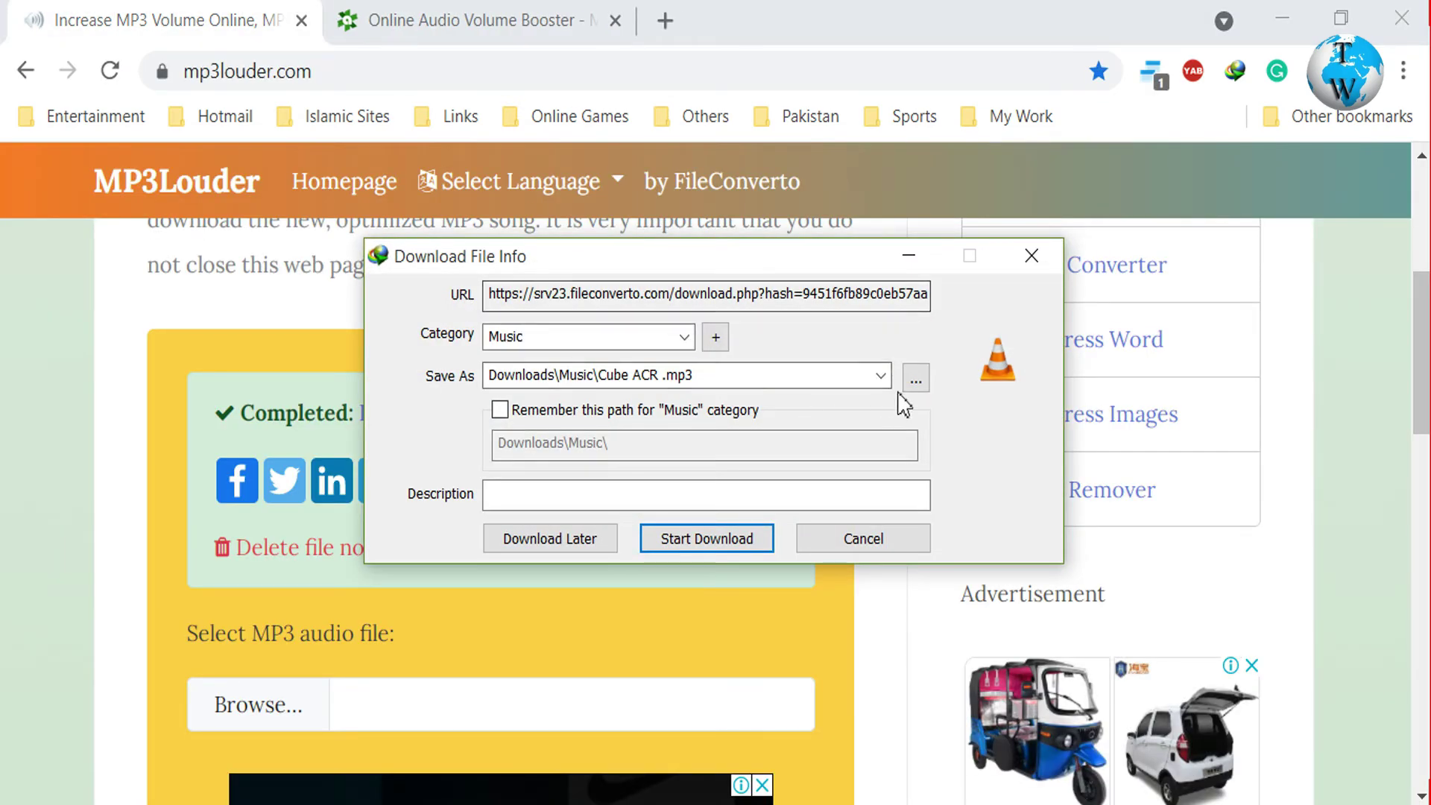
# Download the file as Cube ACR Enhanced into the Volume Booster Online folder and dismiss the completion dialog
pyautogui.click(919, 388)
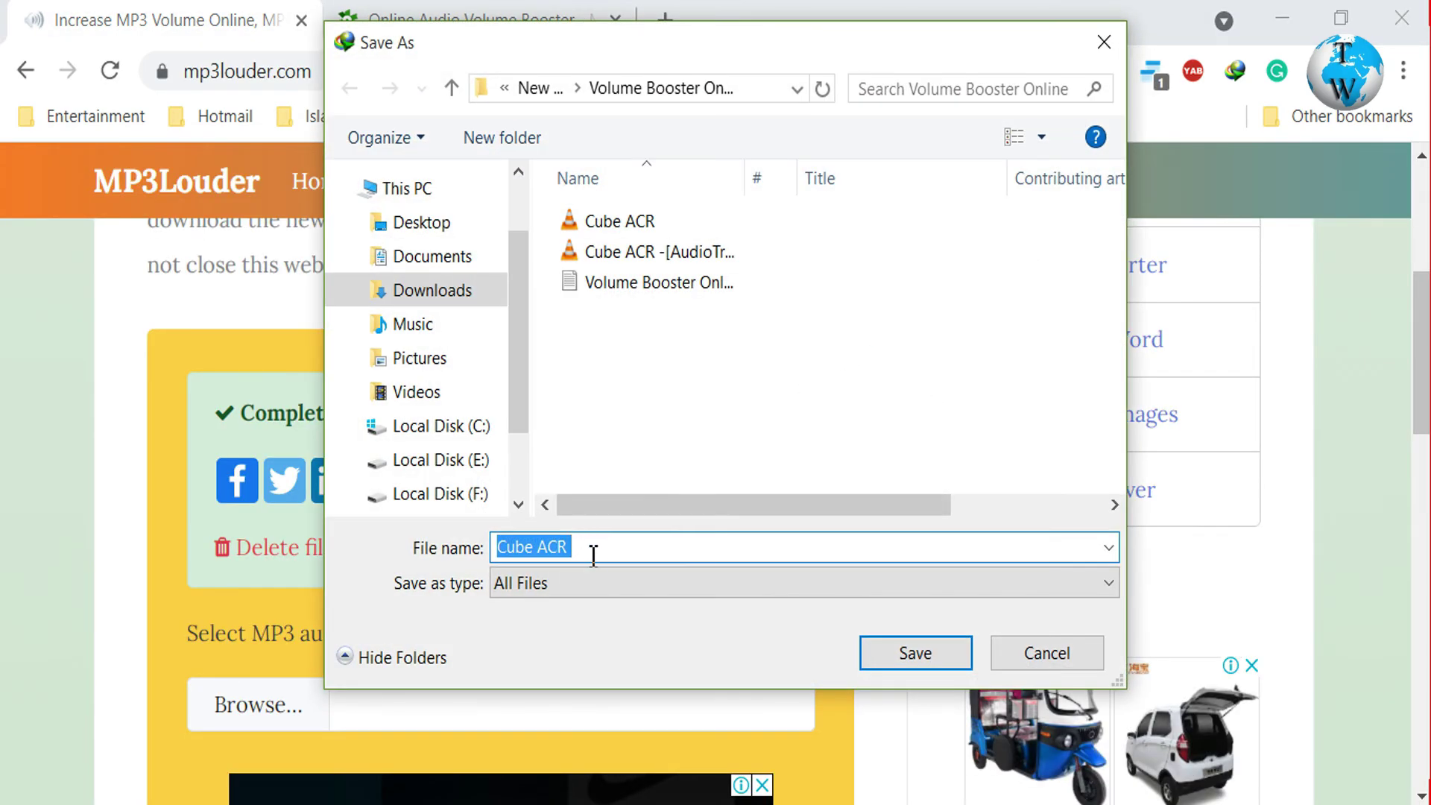
pyautogui.click(597, 553)
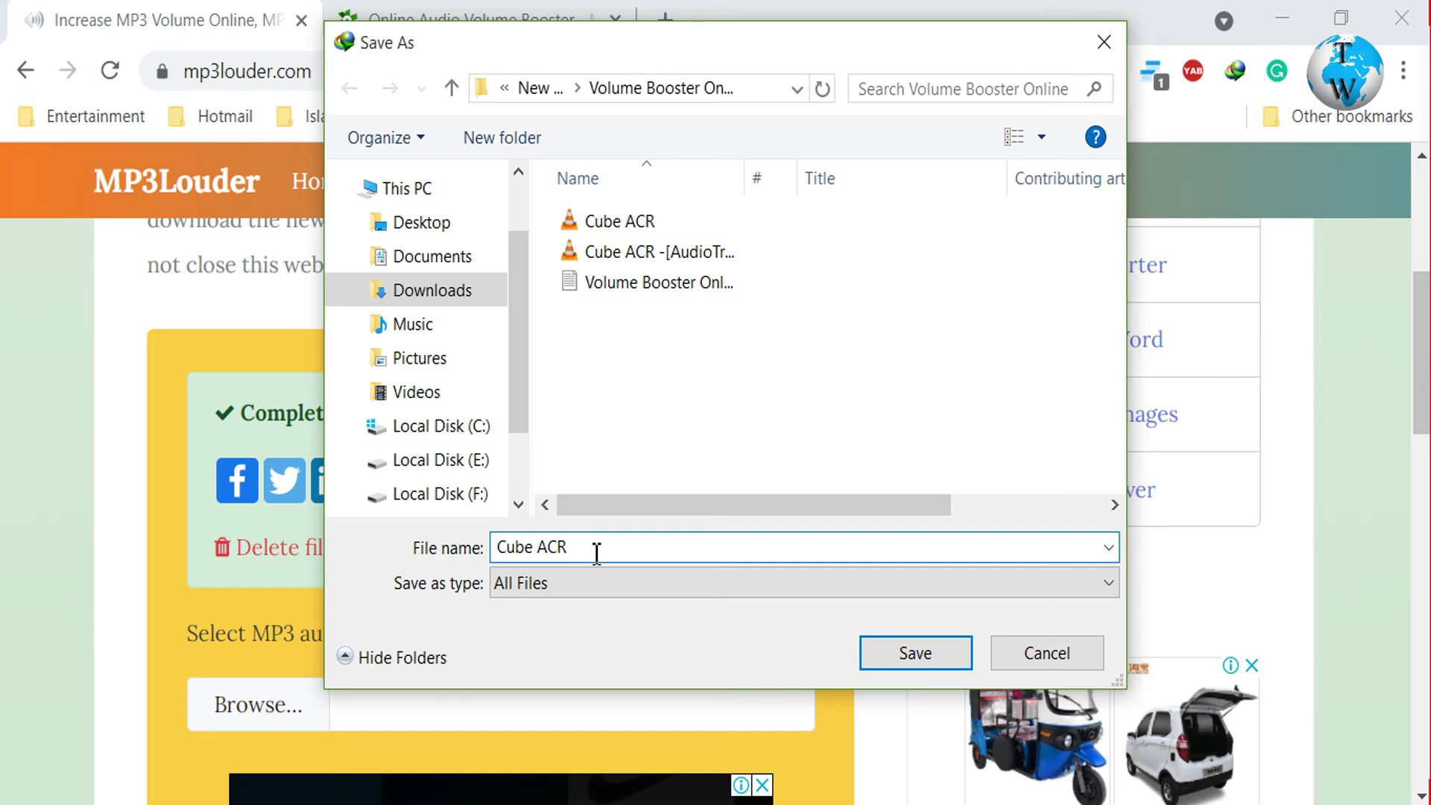
pyautogui.write('Enhanced')
pyautogui.click(916, 654)
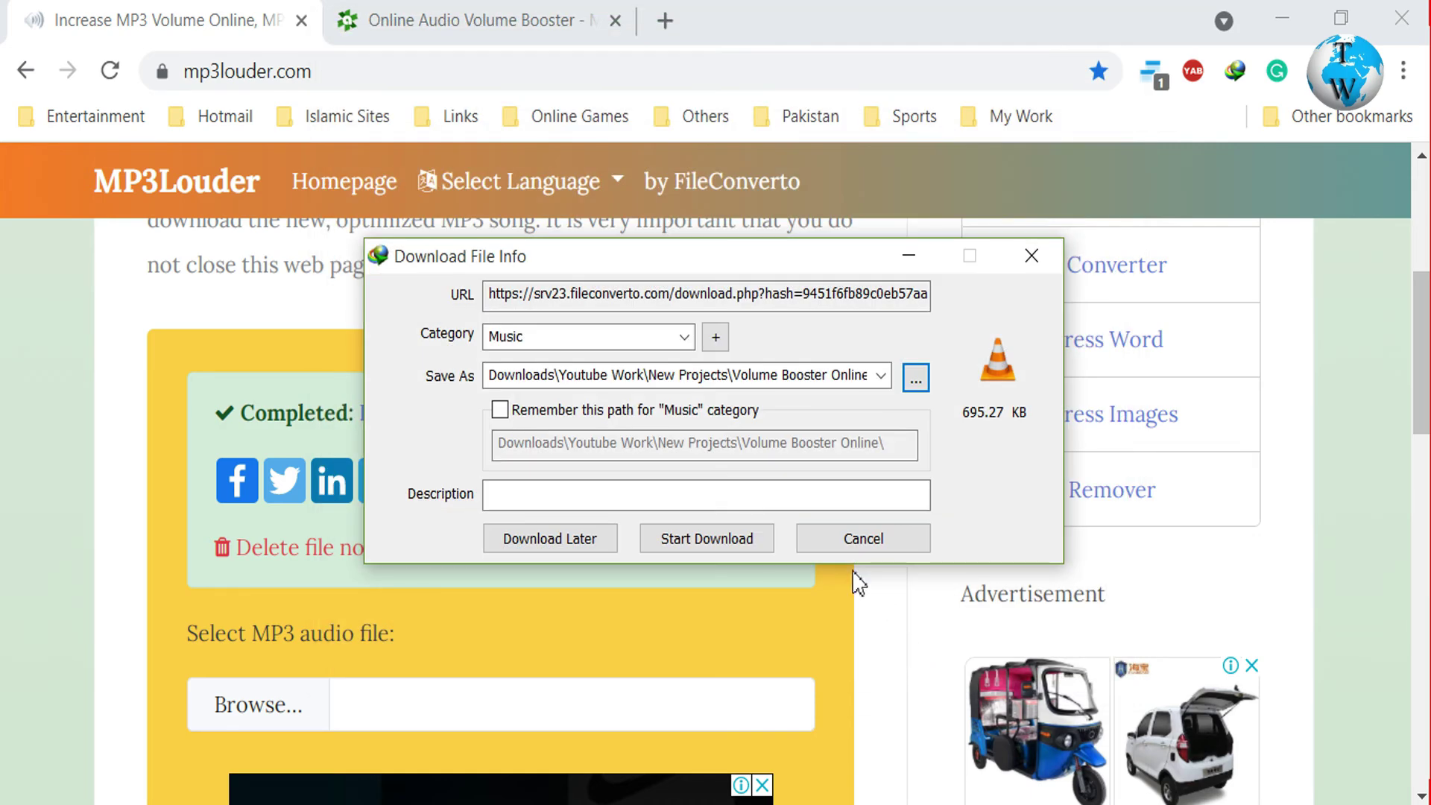
pyautogui.click(693, 536)
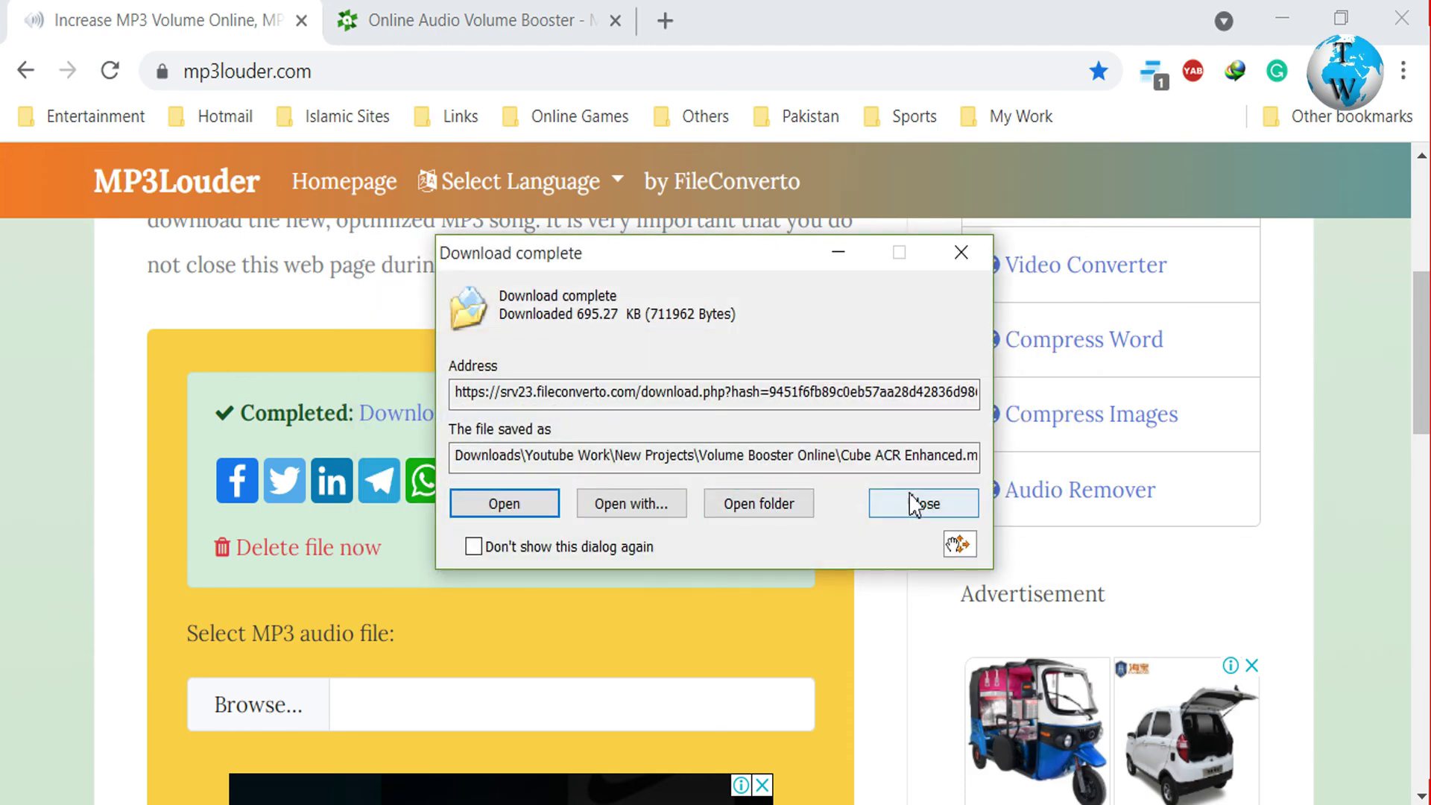
pyautogui.click(911, 506)
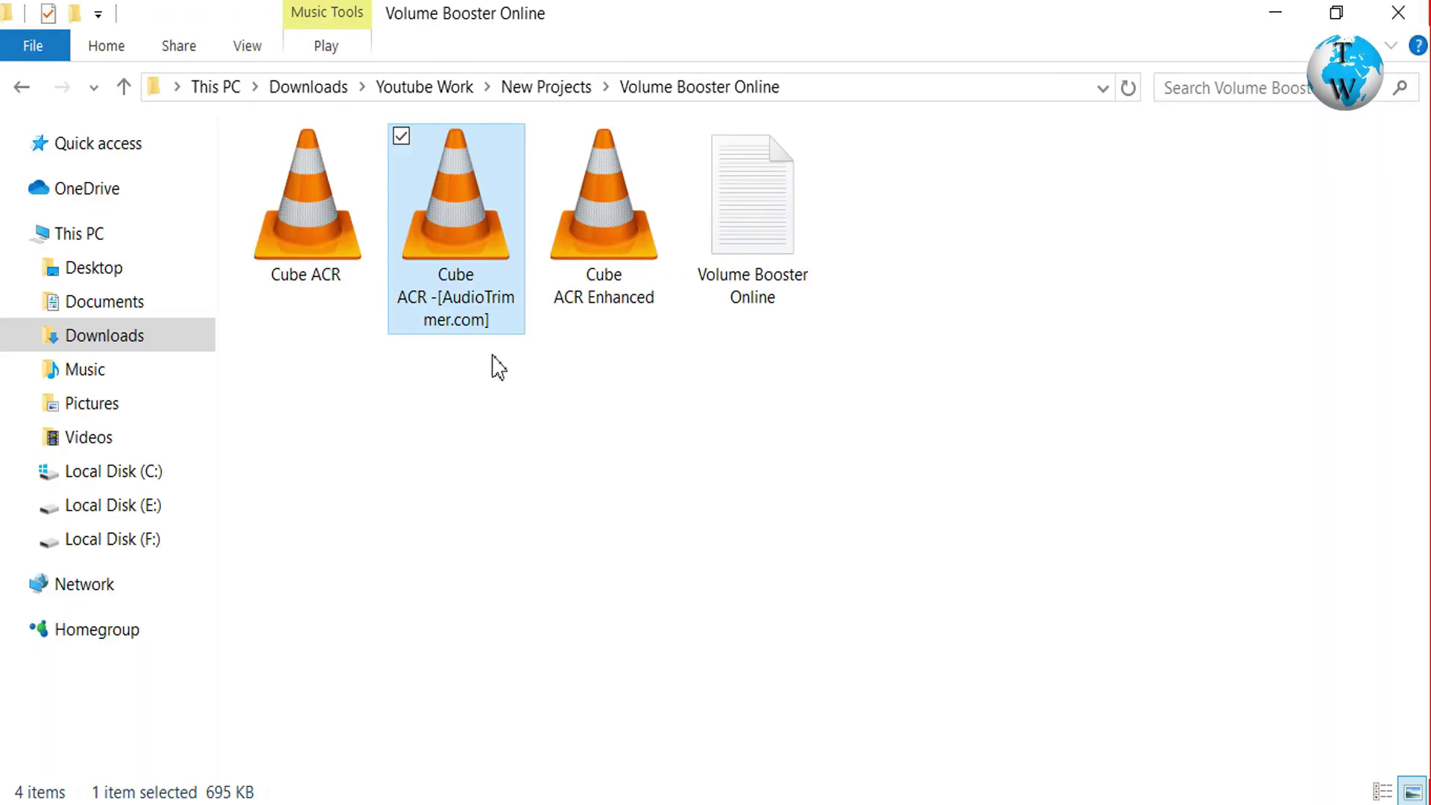
# Play Cube ACR and Cube ACR Enhanced in VLC to compare their loudness, closing the player after each
pyautogui.doubleClick(321, 225)
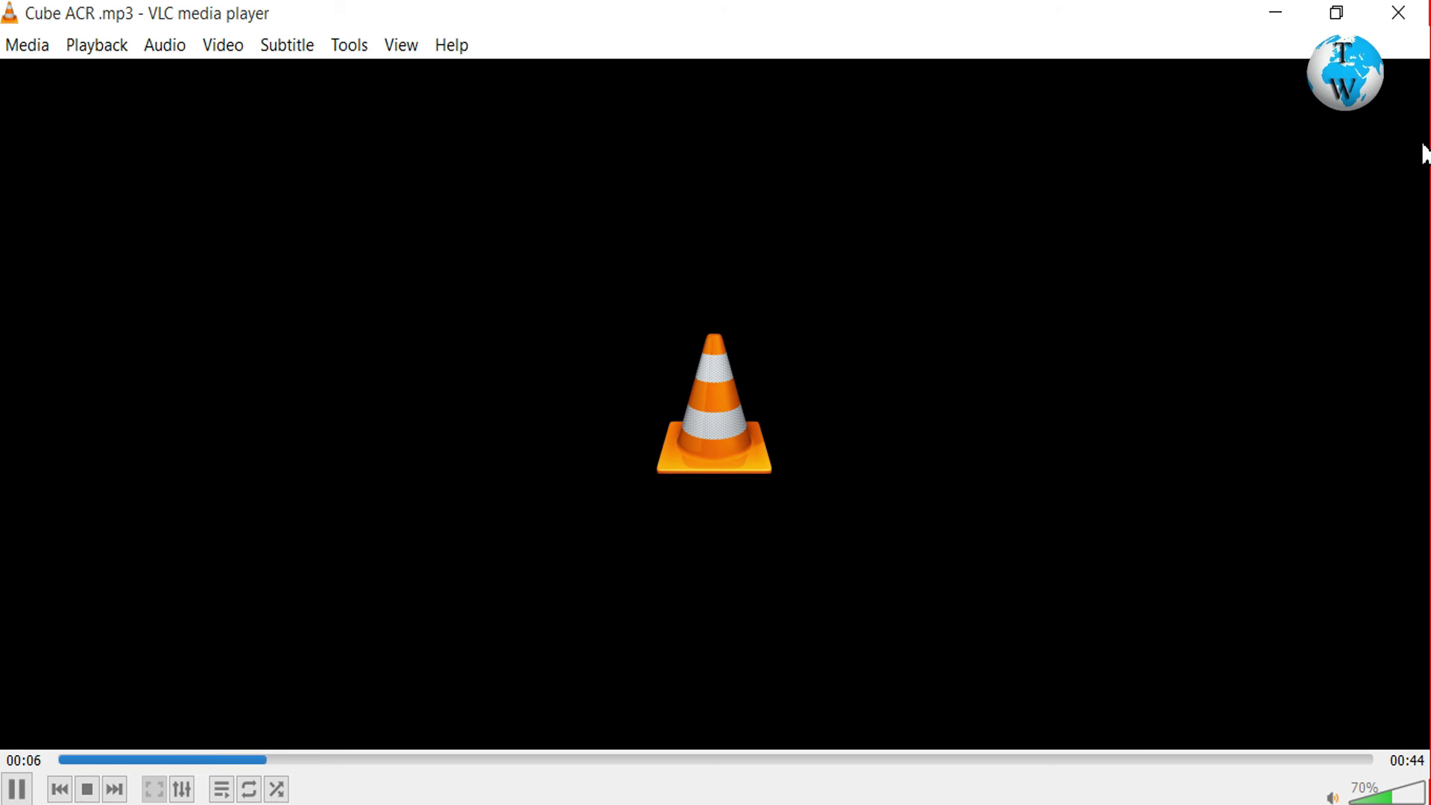
pyautogui.click(1411, 16)
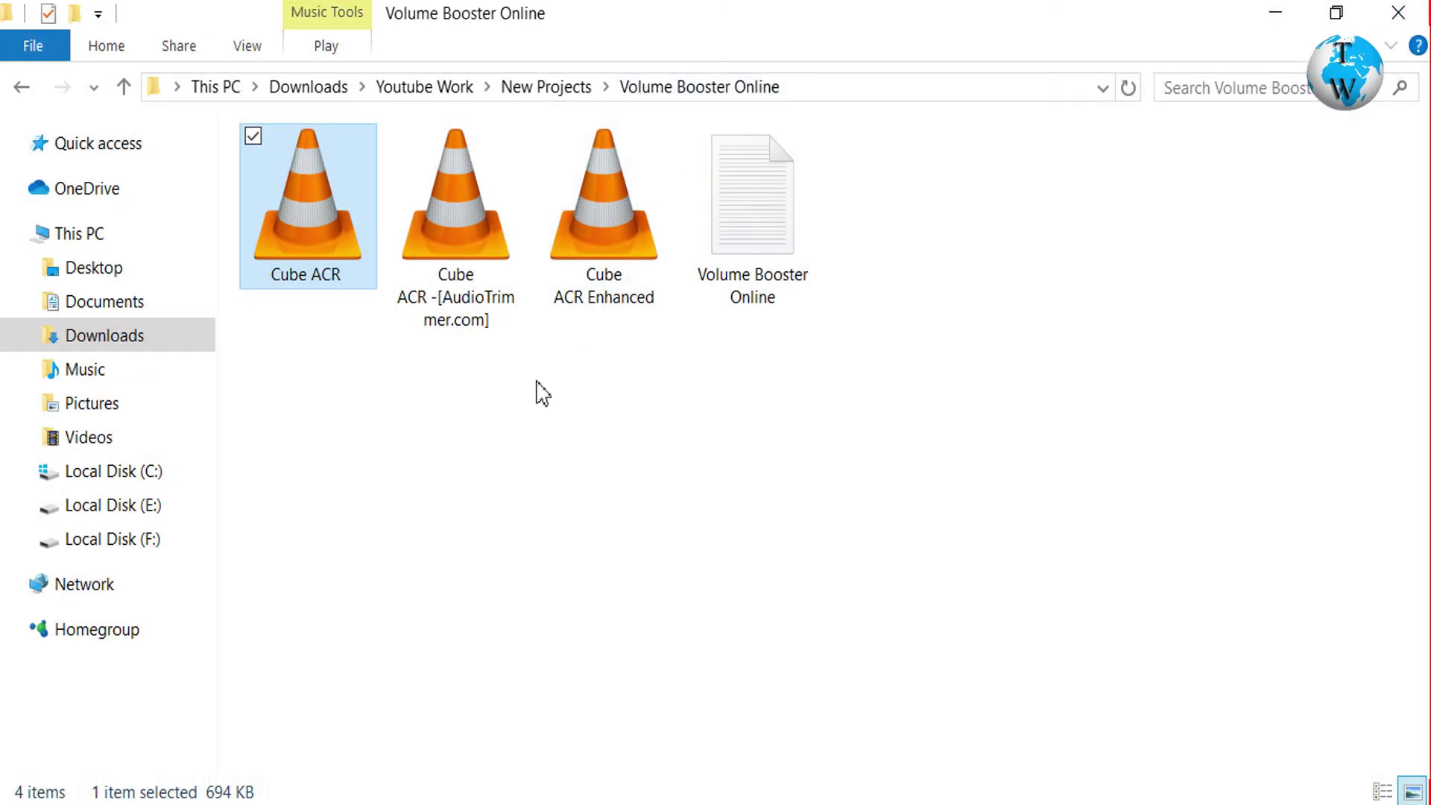
pyautogui.doubleClick(606, 231)
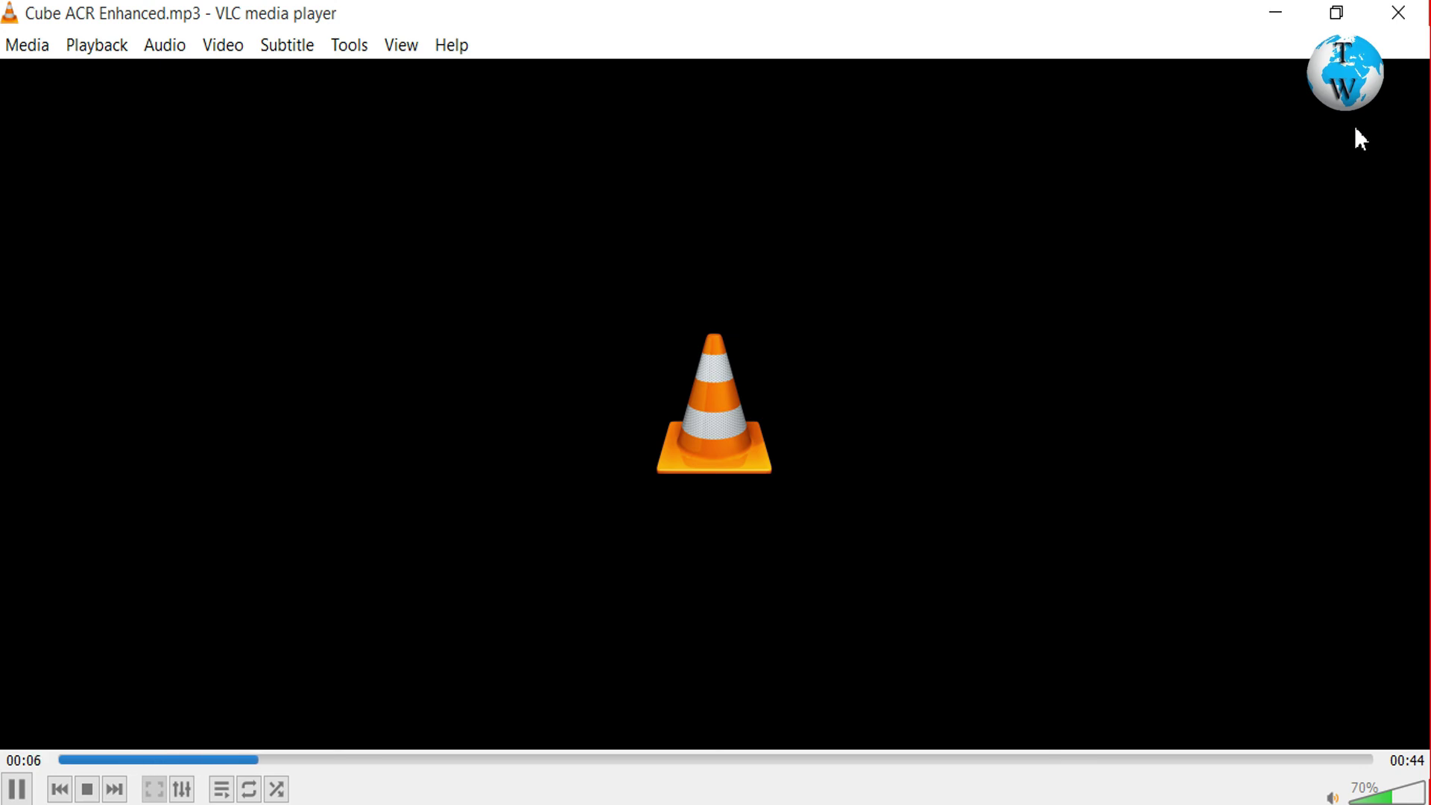
pyautogui.click(1402, 15)
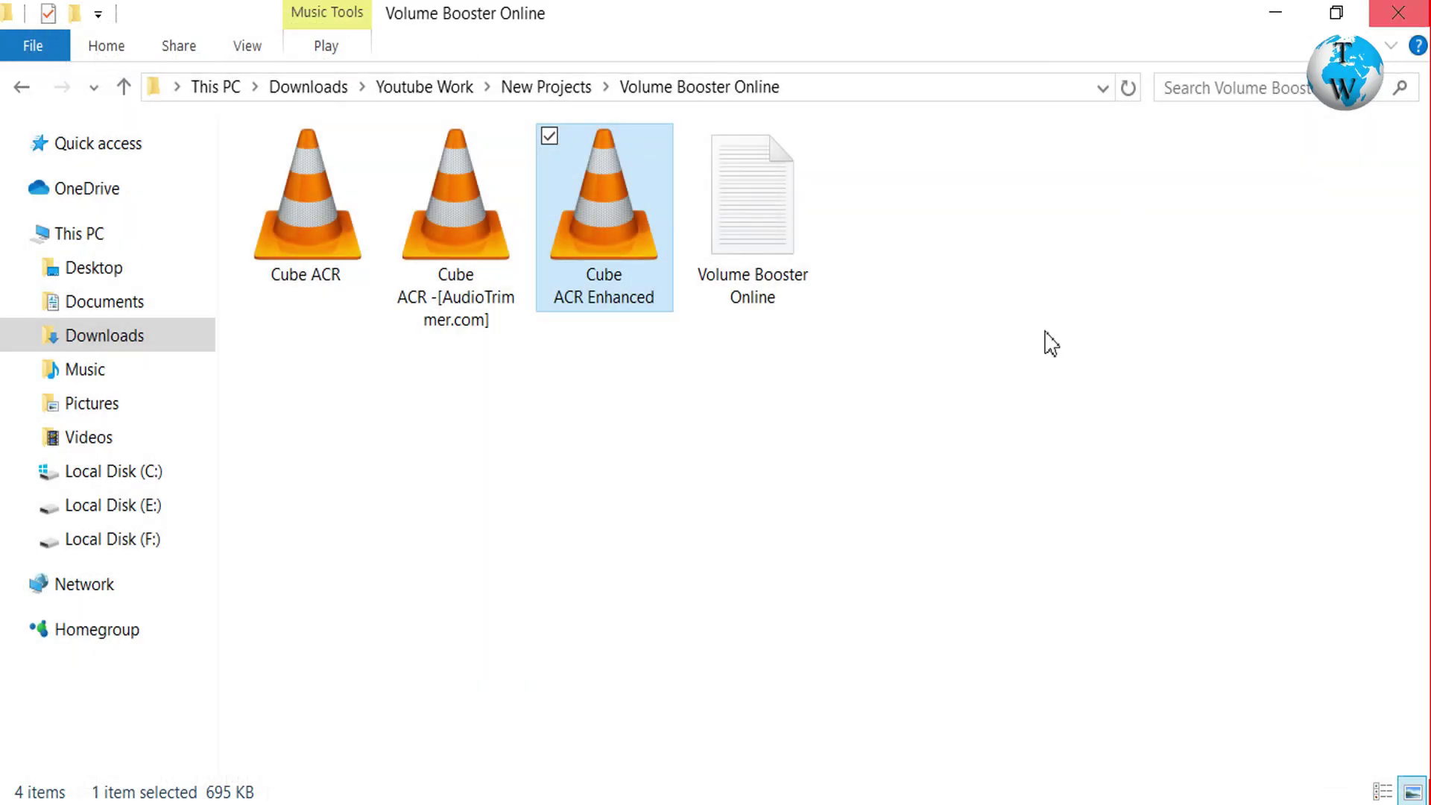
# Return to the MP3Louder page in the browser and look over it
pyautogui.click(809, 804)
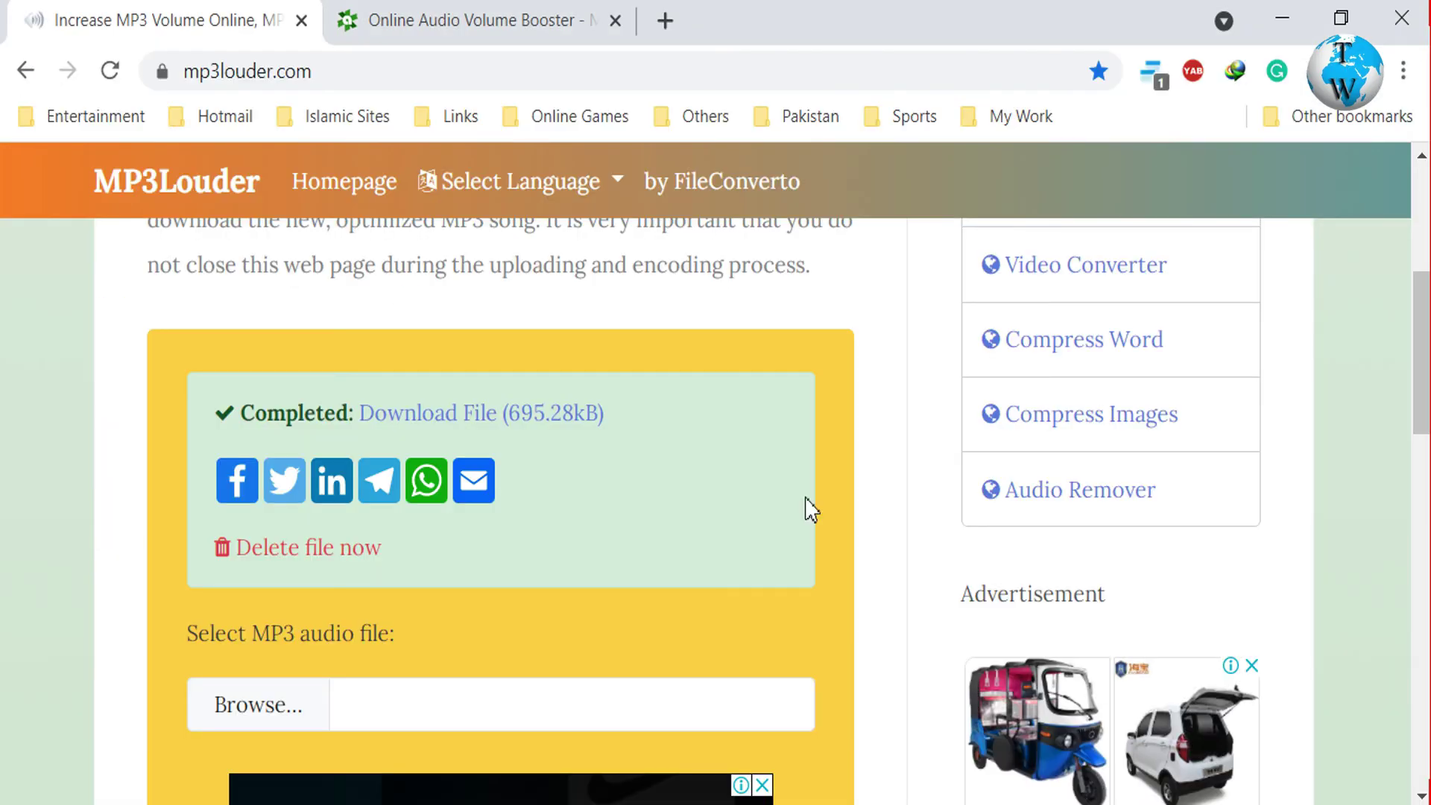
pyautogui.scroll(-5, 796, 513)
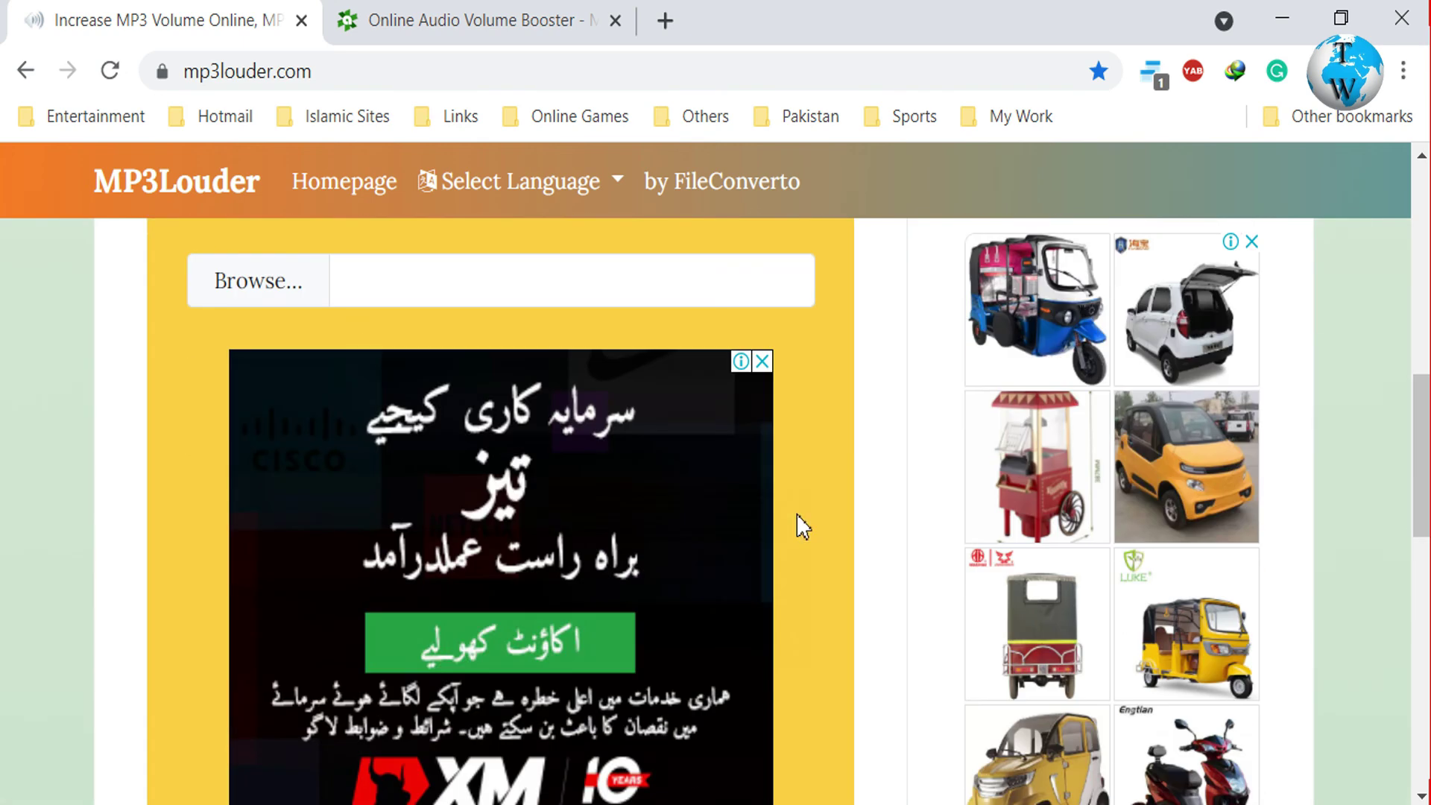
pyautogui.scroll(5, 796, 513)
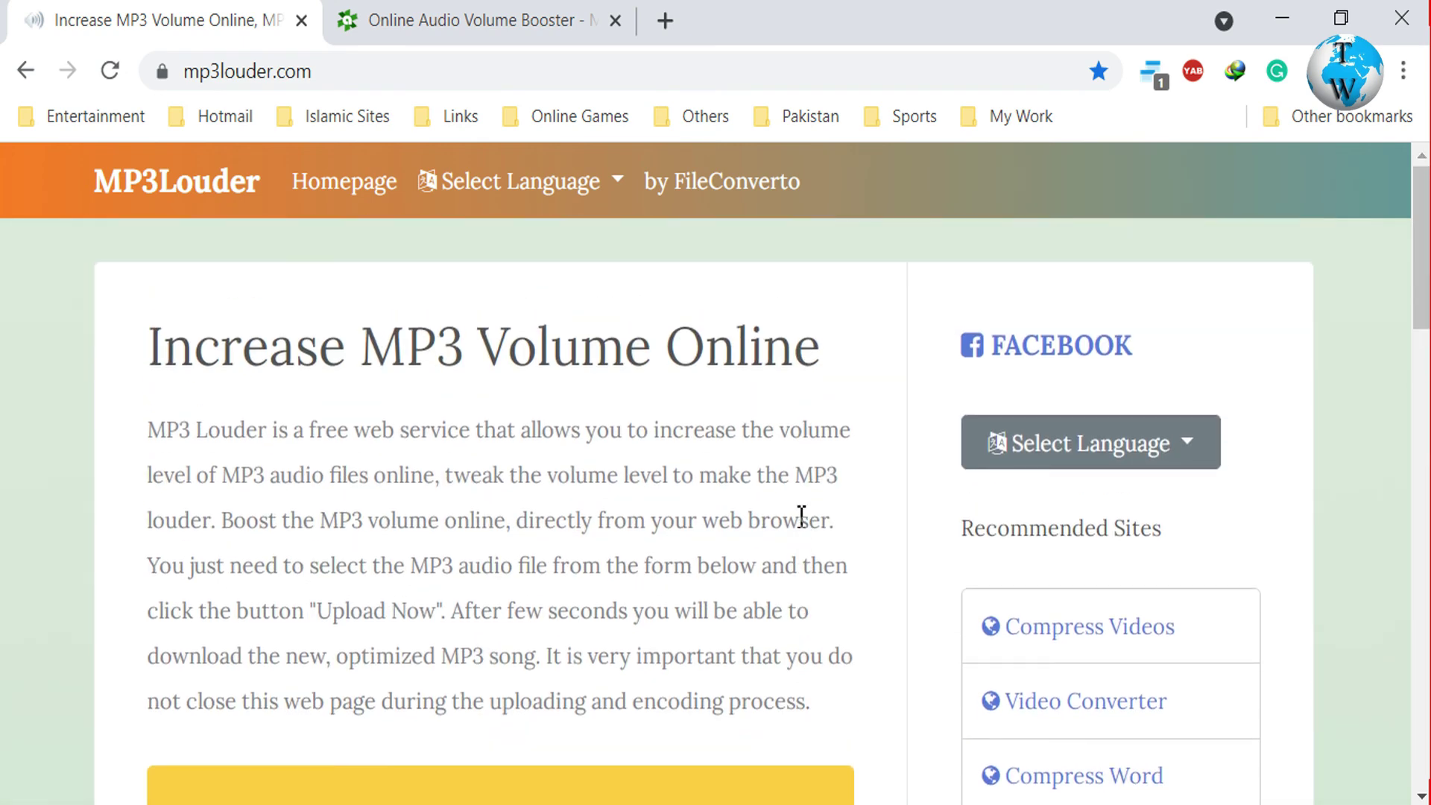